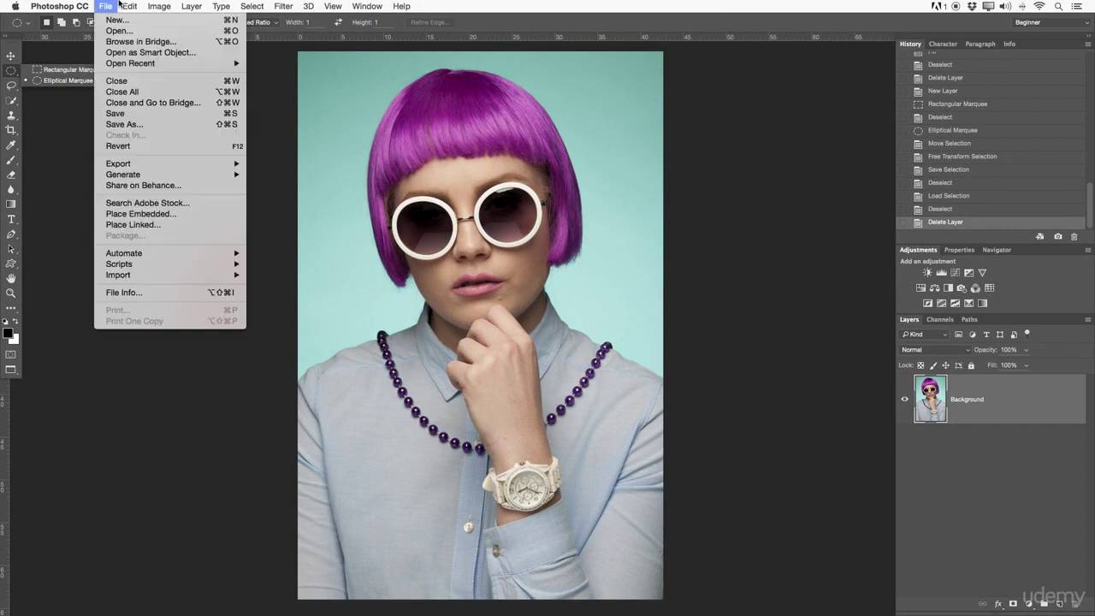
Examine the tool lists in the Customize Toolbar dialog and close it.
{"action": "left_click", "coordinate": [144, 446]}
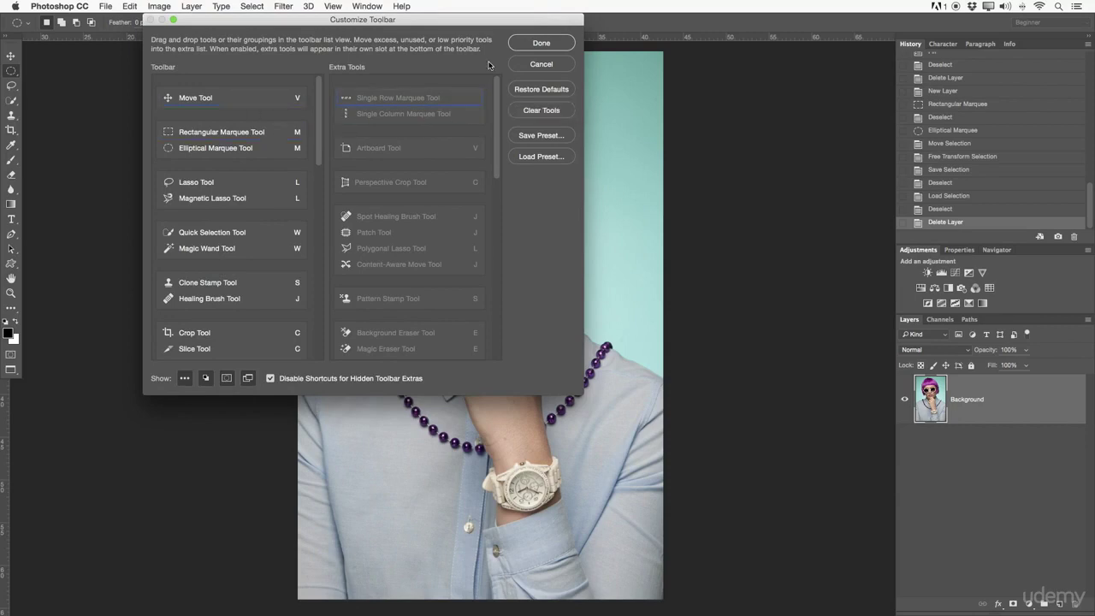
{"action": "left_click", "coordinate": [560, 44]}
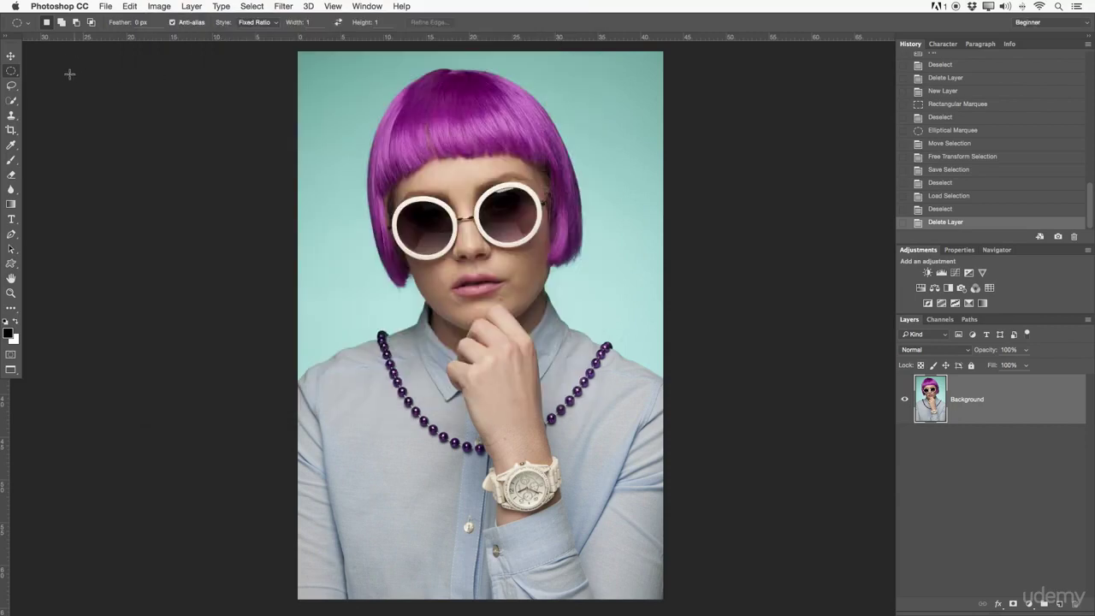
Add a new layer and draw a large rectangular marquee selection over the head and upper chest.
{"action": "left_click_drag", "start_coordinate": [18, 74], "coordinate": [59, 72]}
{"action": "left_click", "coordinate": [1059, 604]}
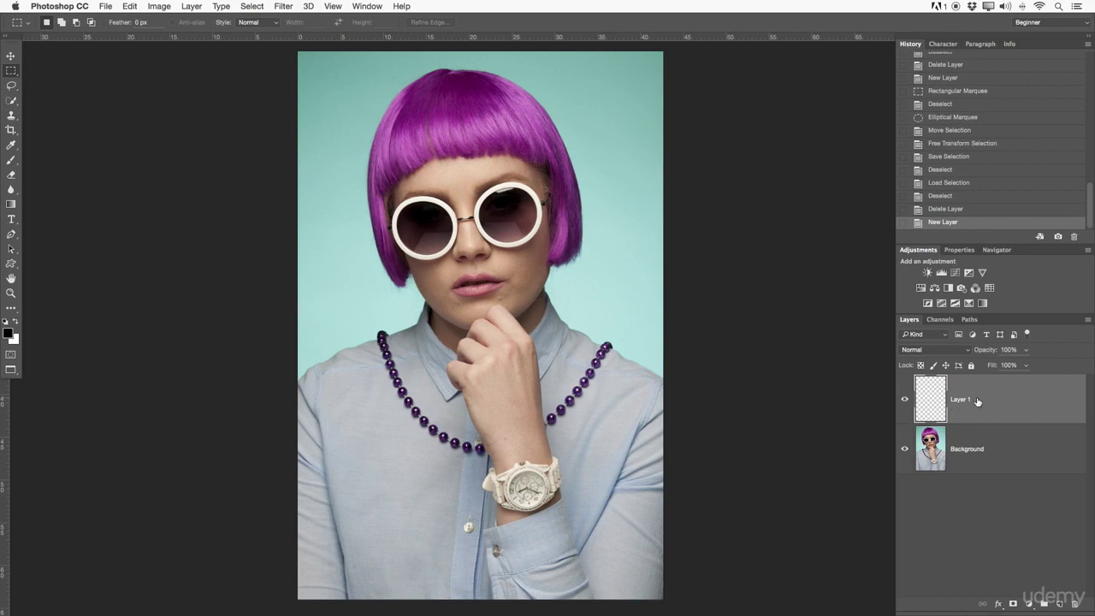
{"action": "left_click_drag", "start_coordinate": [330, 115], "coordinate": [631, 454]}
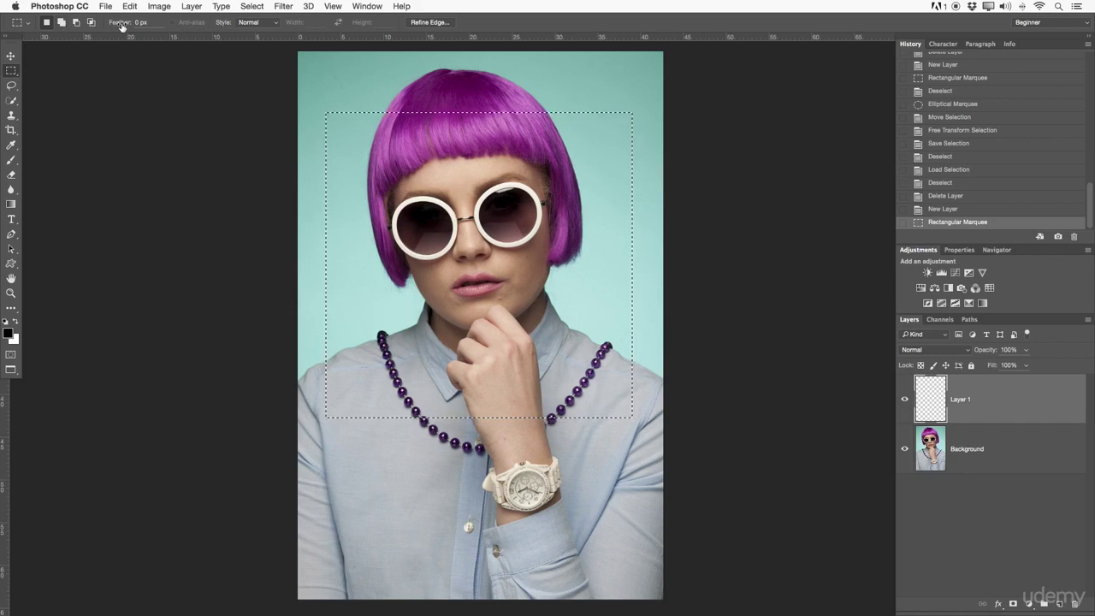
Subtract three rectangles from the selection: its lower-left corner and the areas around both sunglass lenses.
{"action": "left_click", "coordinate": [76, 23]}
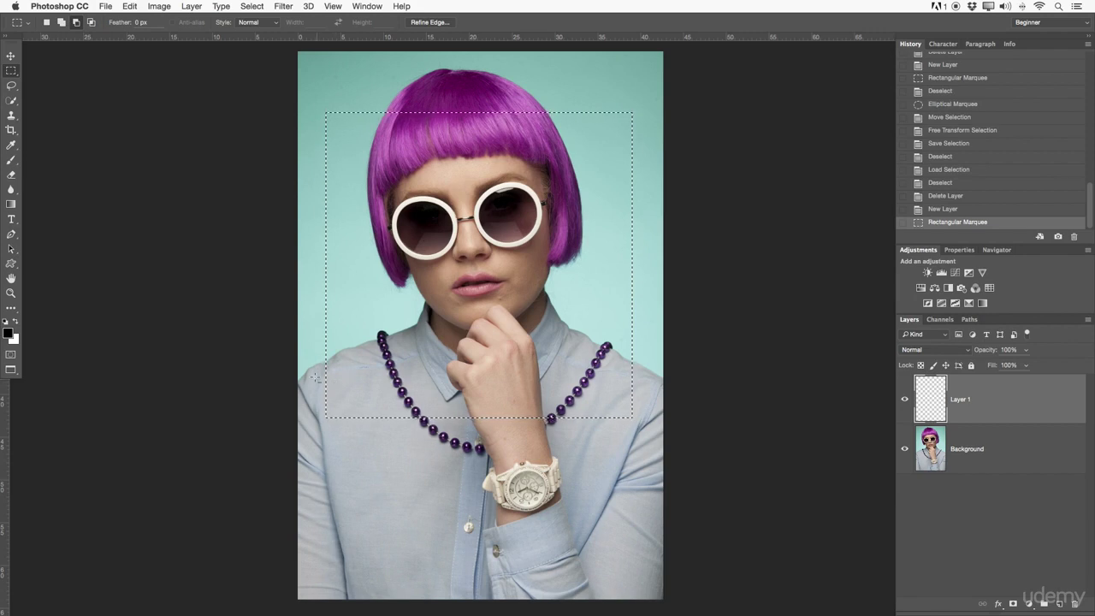
{"action": "left_click_drag", "start_coordinate": [411, 446], "coordinate": [482, 466]}
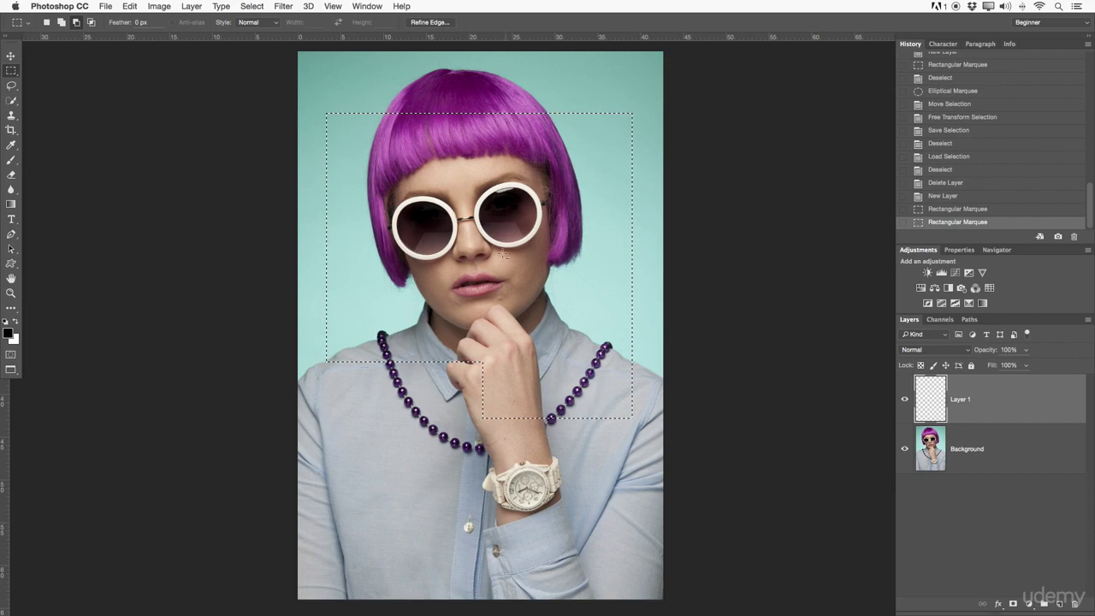
{"action": "left_click_drag", "start_coordinate": [389, 186], "coordinate": [469, 272]}
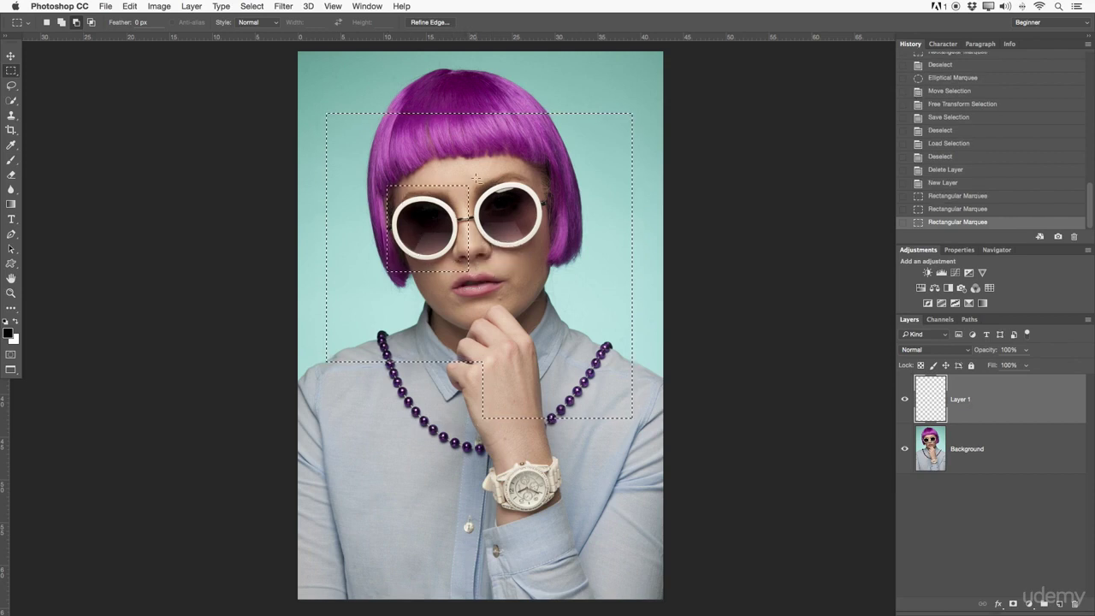
{"action": "left_click_drag", "start_coordinate": [552, 265], "coordinate": [559, 264]}
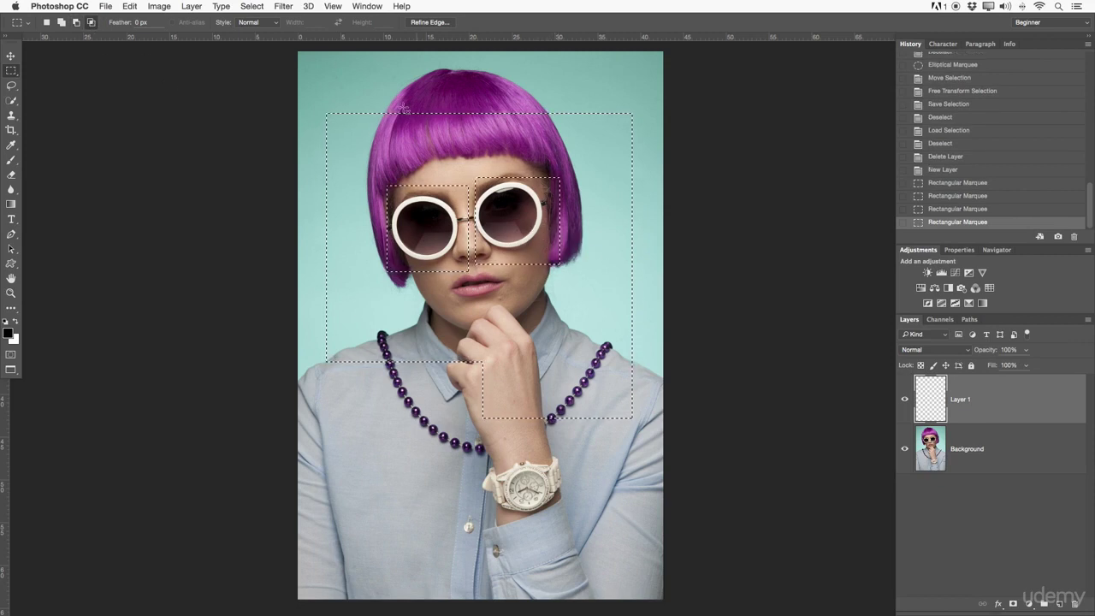
Try intersecting the selection with a rectangle reaching down to the hand, and undo the intersection.
{"action": "left_click_drag", "start_coordinate": [532, 383], "coordinate": [533, 385]}
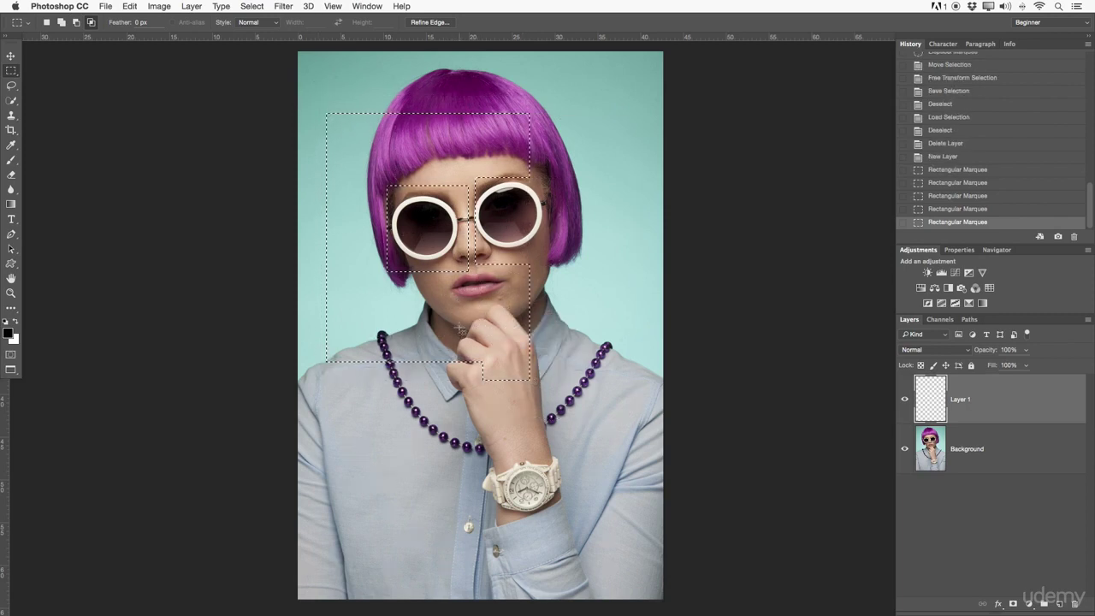
{"action": "key", "text": "ctrl+z"}
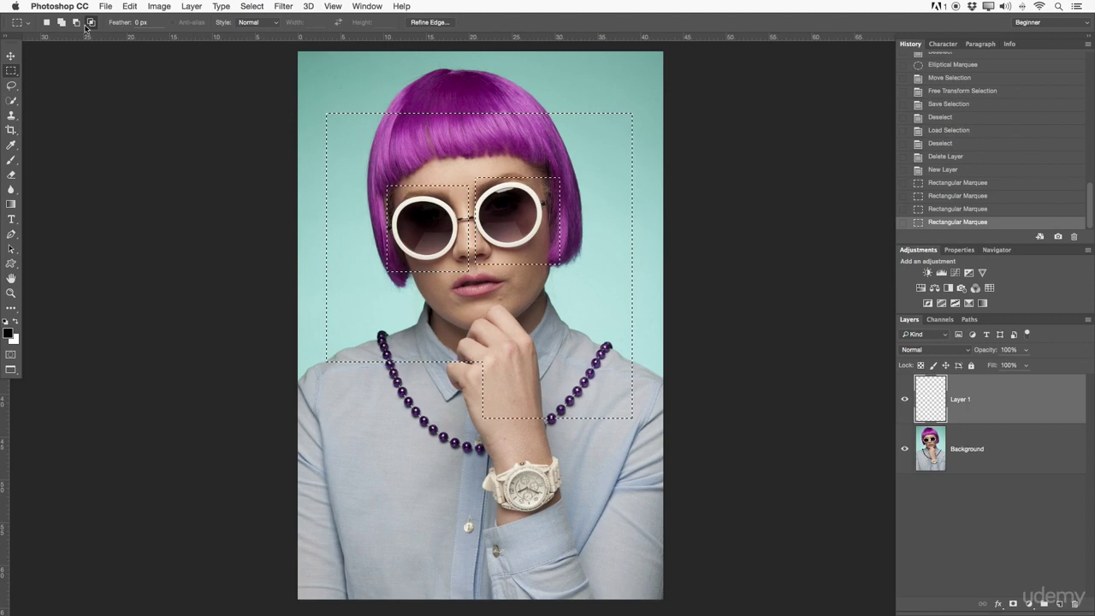
Try the Fixed Ratio style for the rectangular marquee and restore the Normal style.
{"action": "left_click", "coordinate": [154, 22]}
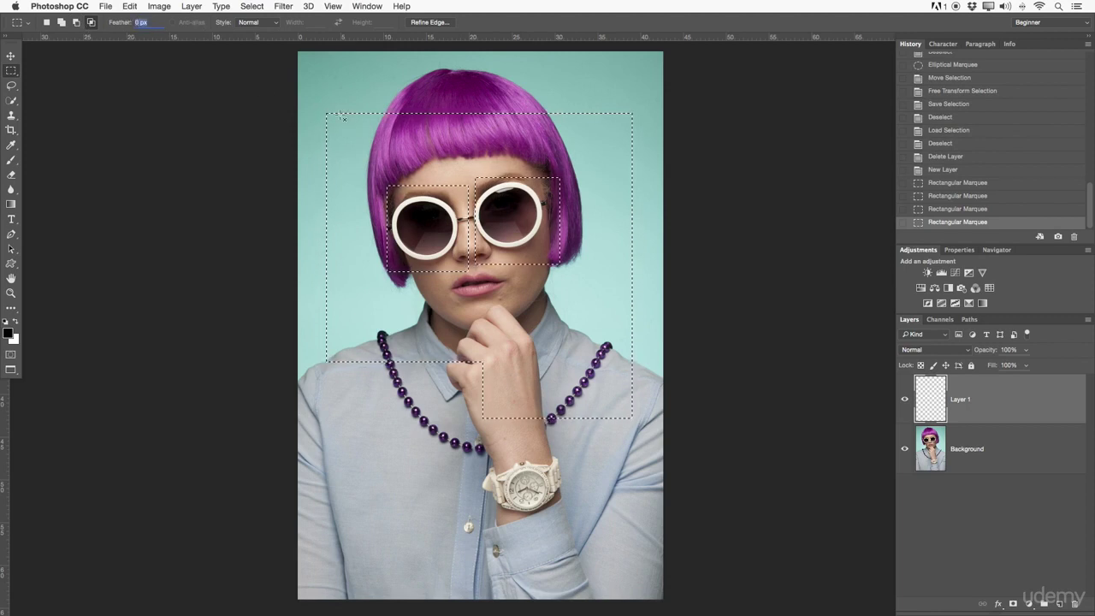
{"action": "scroll", "coordinate": [301, 340], "scroll_direction": "up", "scroll_amount": 2}
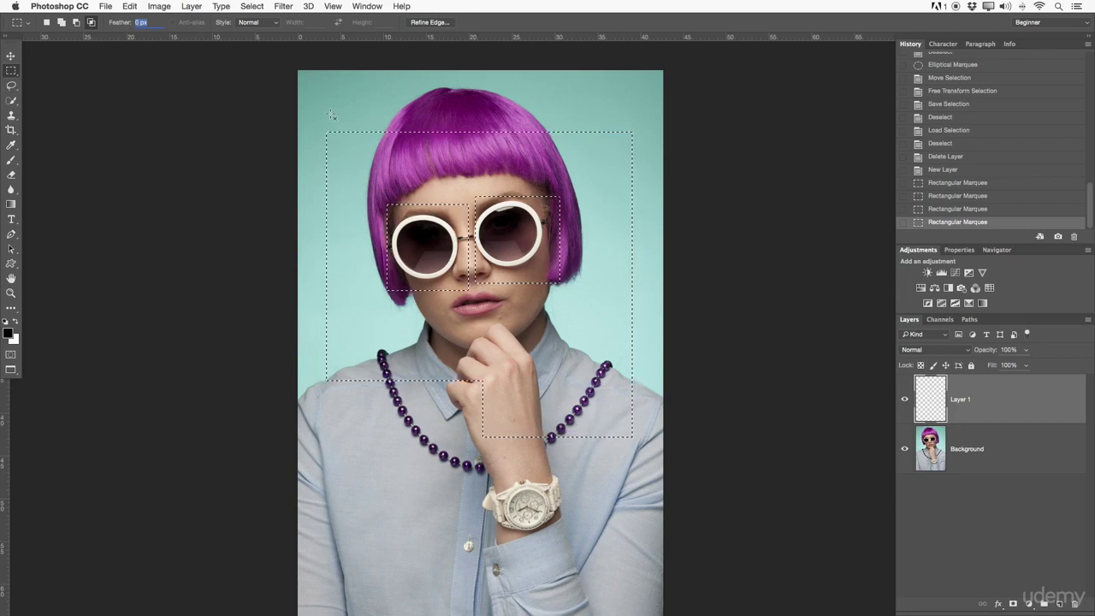
{"action": "left_click", "coordinate": [256, 22]}
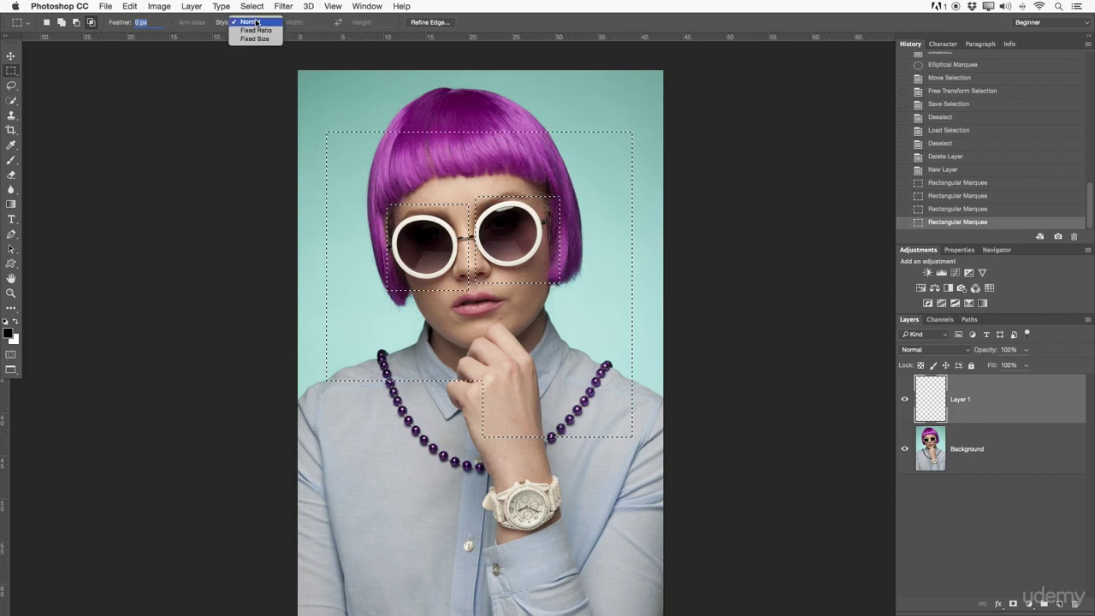
{"action": "left_click", "coordinate": [251, 23]}
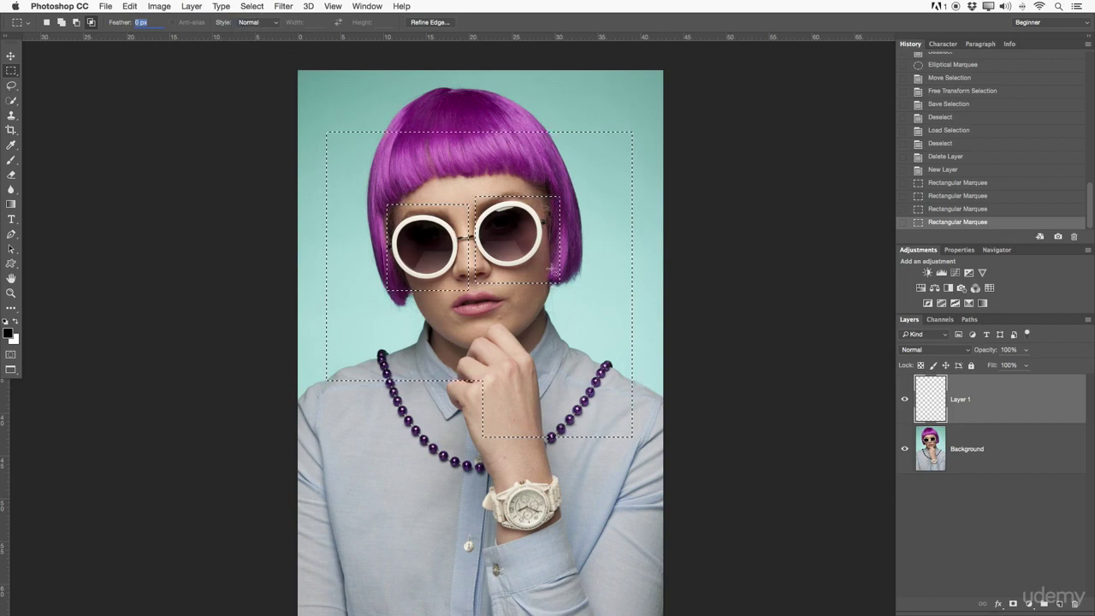
{"action": "left_click", "coordinate": [256, 22]}
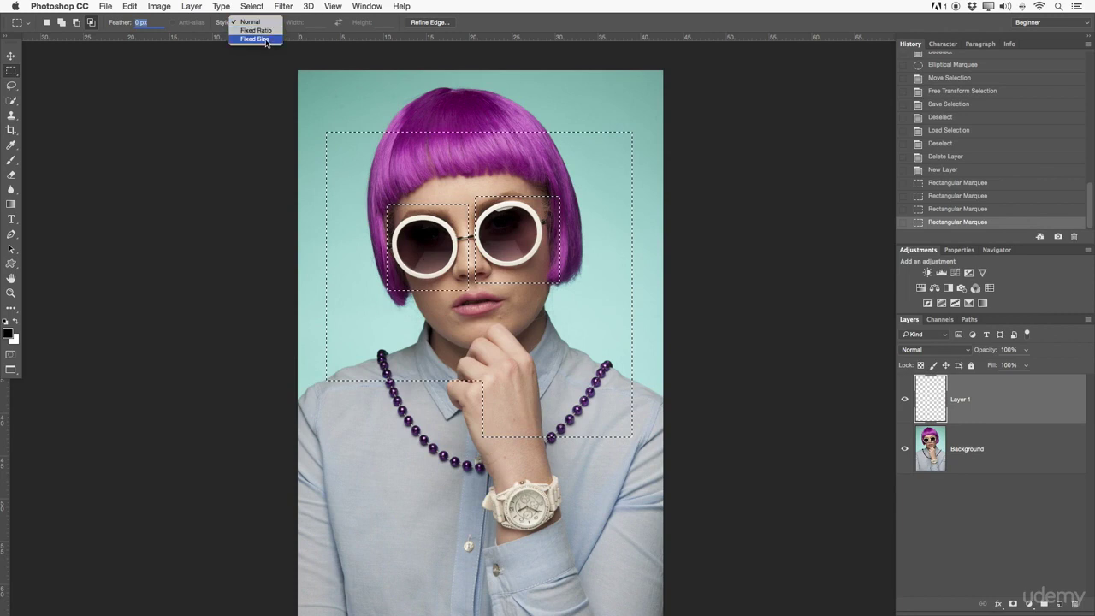
{"action": "left_click", "coordinate": [268, 23]}
{"action": "left_click", "coordinate": [257, 22]}
{"action": "left_click", "coordinate": [255, 30]}
{"action": "left_click", "coordinate": [369, 23]}
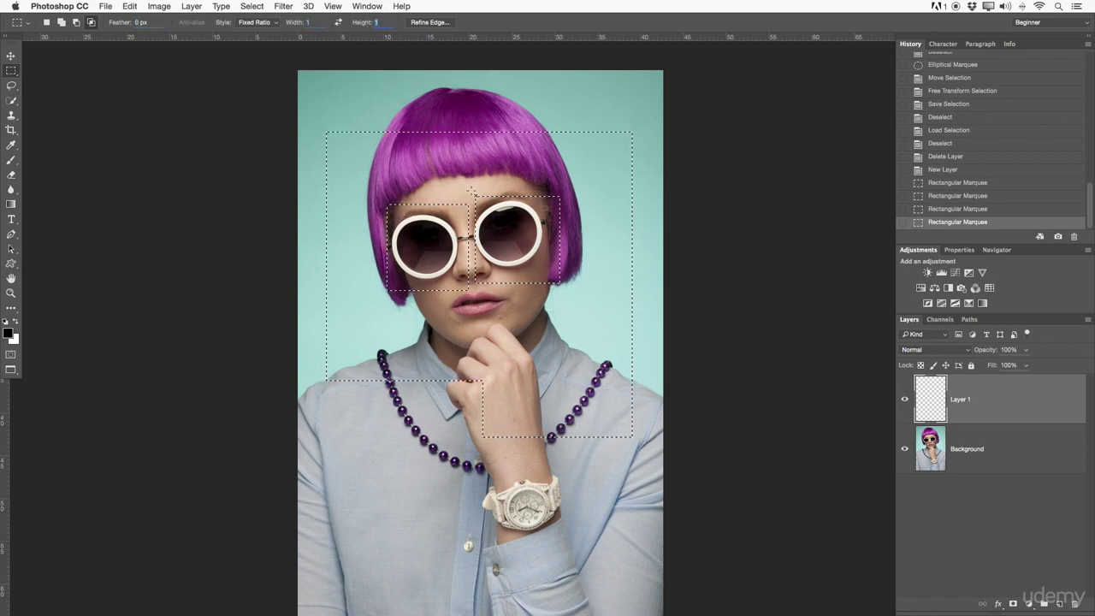
{"action": "left_click", "coordinate": [255, 22]}
{"action": "left_click", "coordinate": [251, 13]}
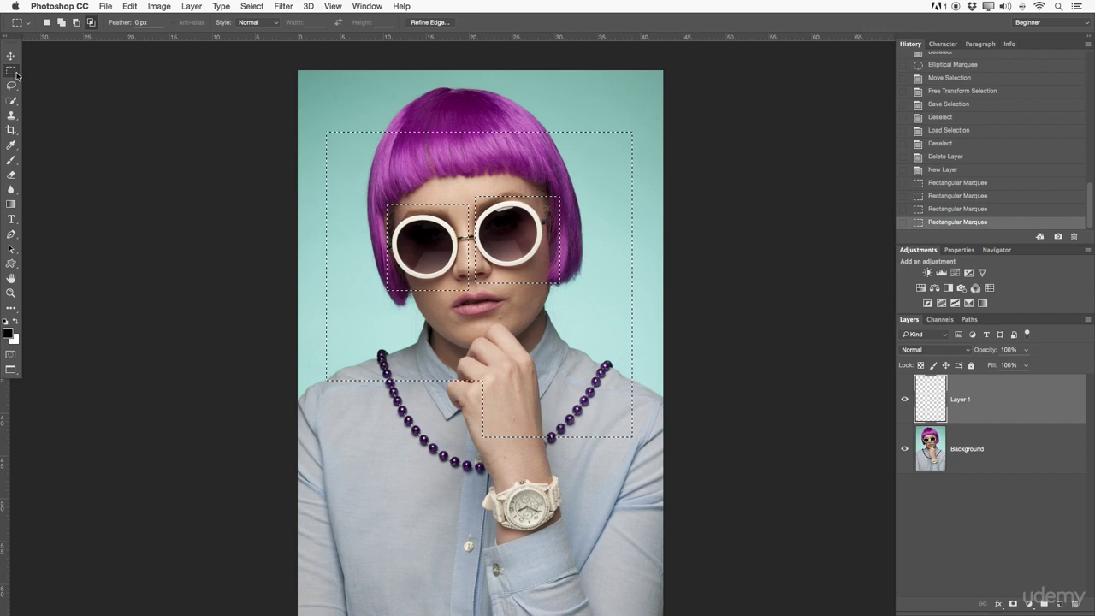
{"action": "right_click", "coordinate": [503, 168]}
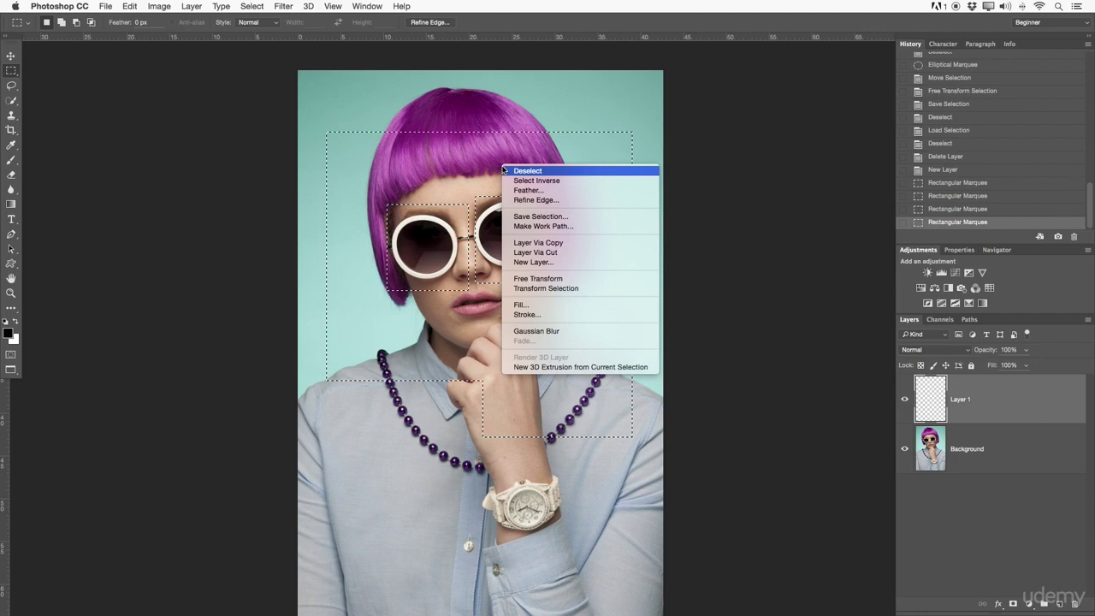
{"action": "left_click", "coordinate": [449, 167]}
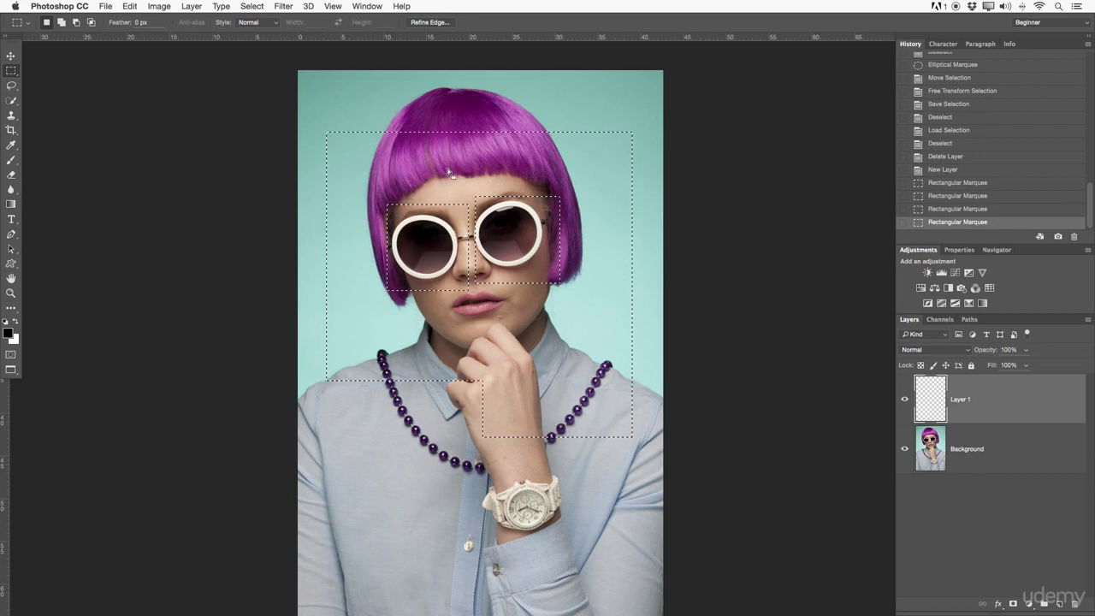
Fill the selection on Layer 1 with dark red (d20202), using Normal blending and 100% opacity.
{"action": "right_click", "coordinate": [477, 171]}
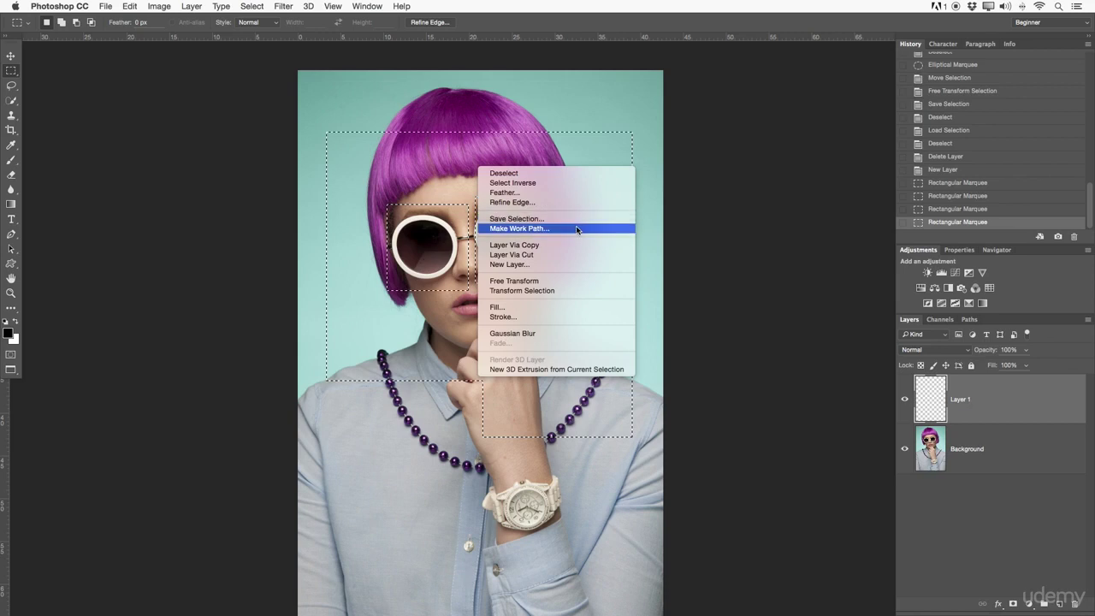
{"action": "left_click", "coordinate": [504, 309]}
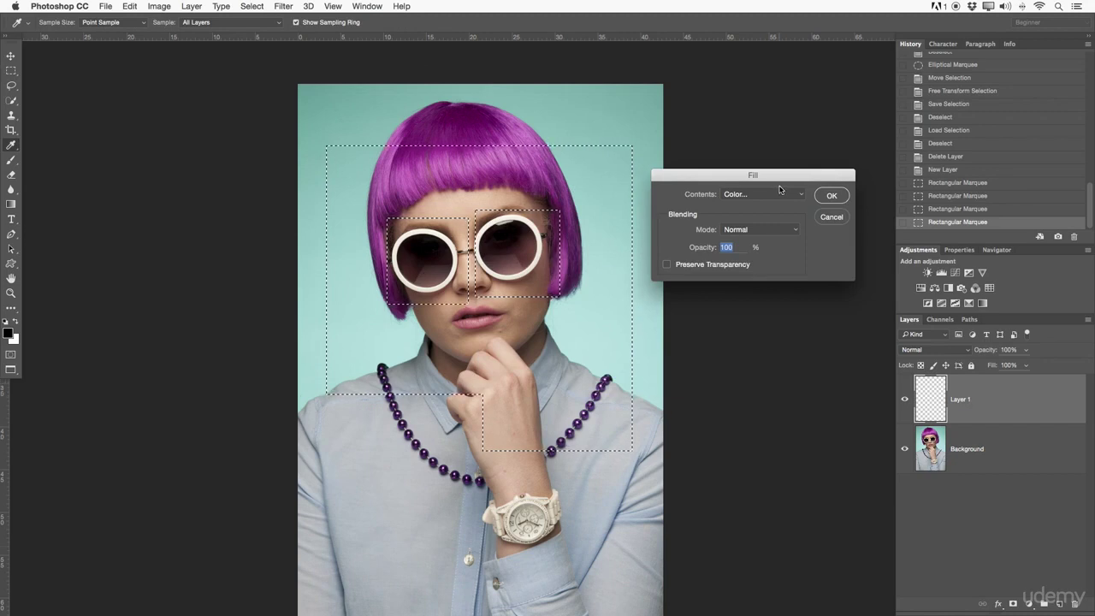
{"action": "left_click", "coordinate": [735, 195]}
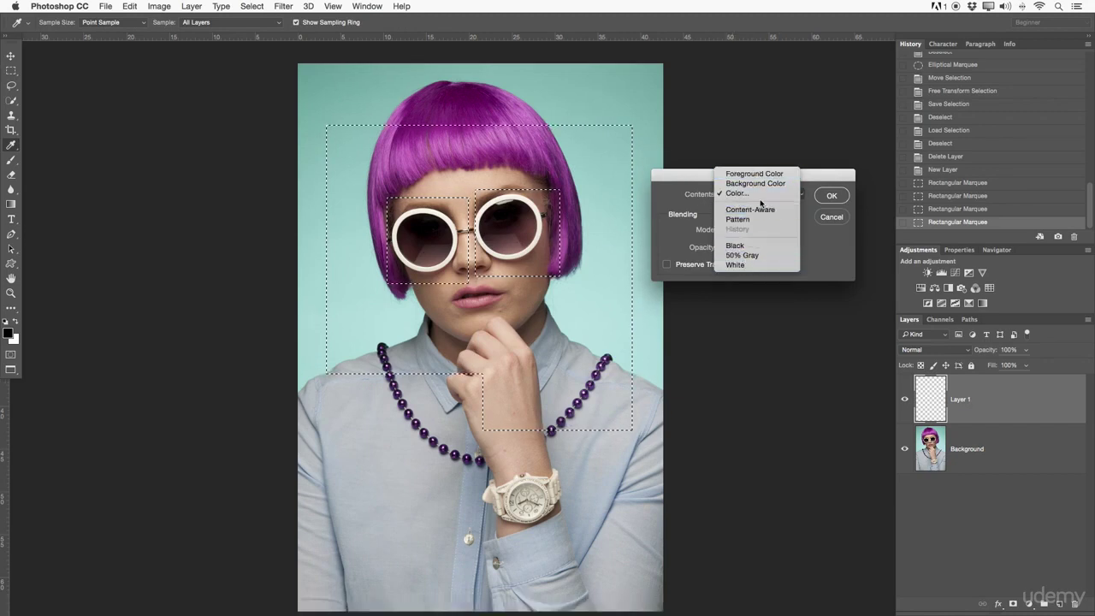
{"action": "left_click", "coordinate": [755, 197]}
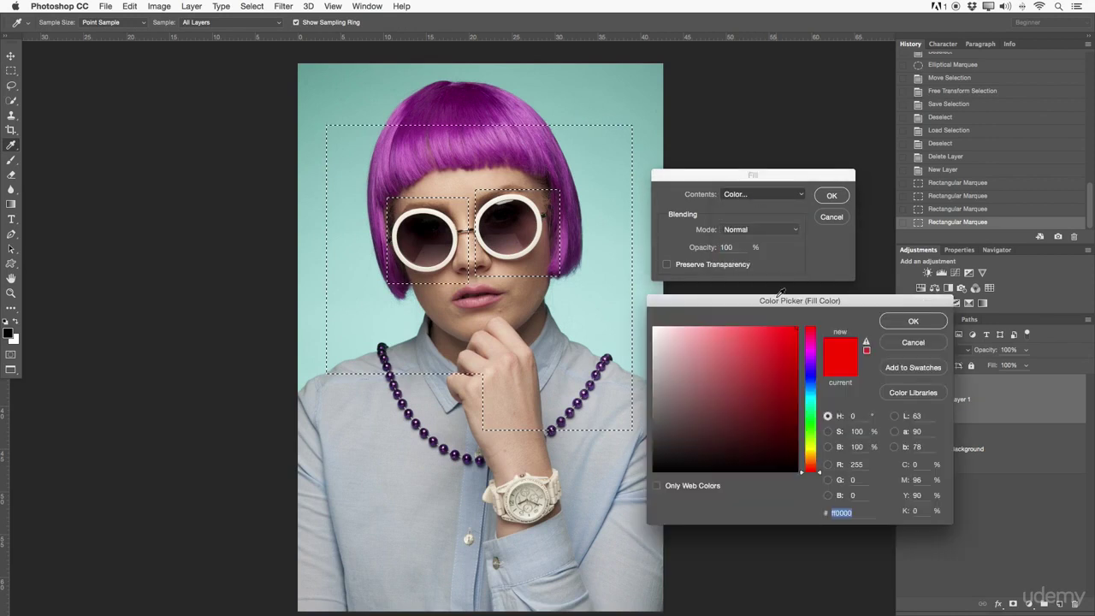
{"action": "left_click_drag", "start_coordinate": [761, 298], "coordinate": [760, 290]}
{"action": "mouse_move", "coordinate": [767, 333]}
{"action": "left_mouse_down"}
{"action": "mouse_move", "coordinate": [773, 326]}
{"action": "mouse_move", "coordinate": [804, 344]}
{"action": "left_mouse_up"}
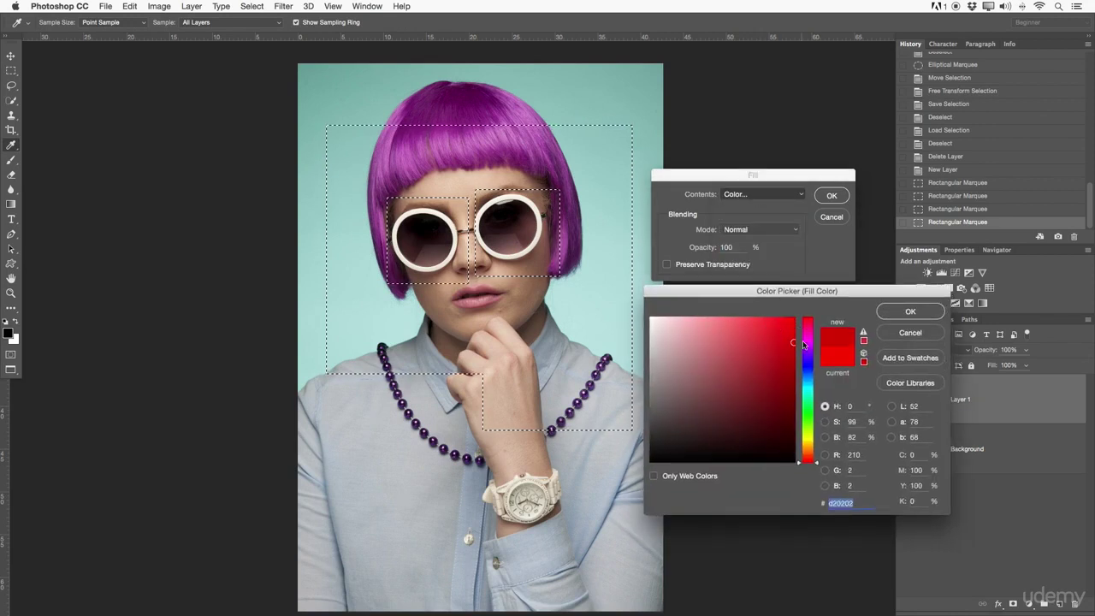
{"action": "left_click", "coordinate": [897, 312]}
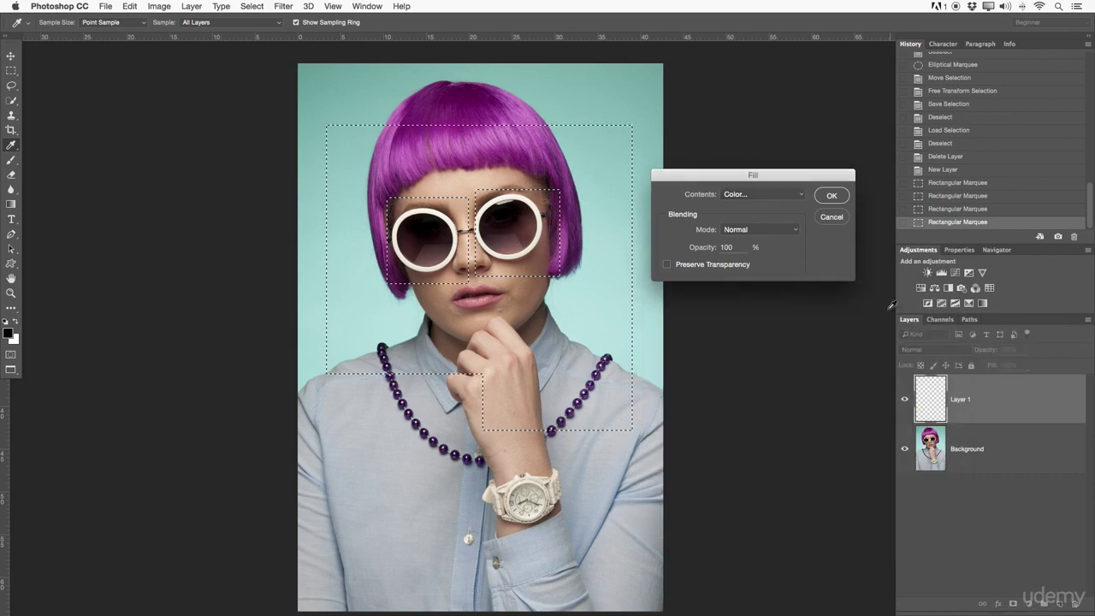
{"action": "left_click", "coordinate": [737, 229]}
{"action": "left_click", "coordinate": [734, 229]}
{"action": "left_click", "coordinate": [832, 195]}
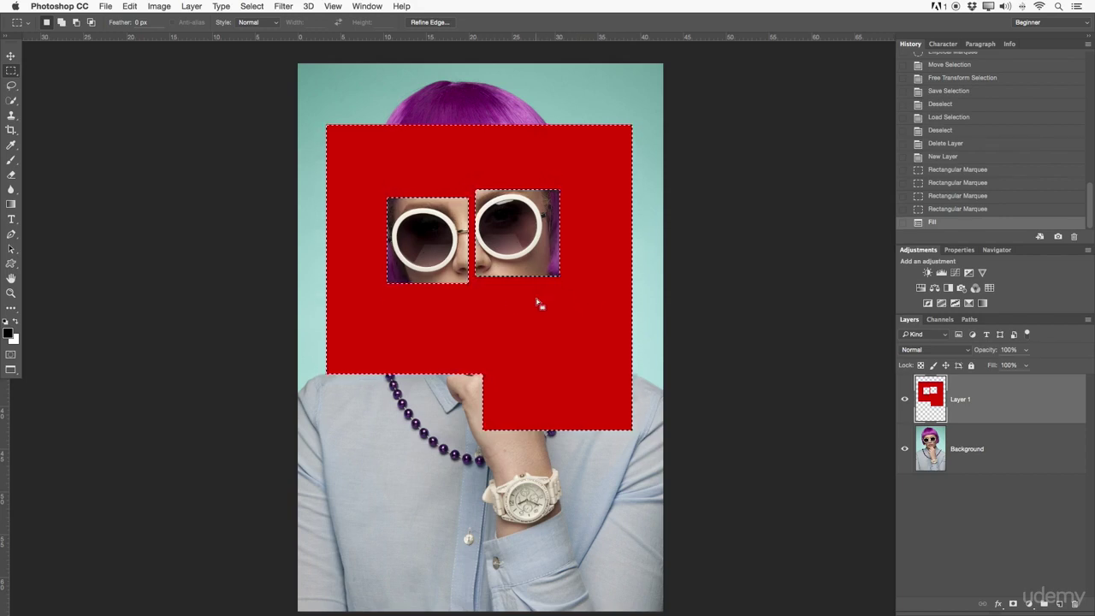
Deselect the filled area and examine the edges of its rectangular cut-outs around the sunglasses up close.
{"action": "right_click", "coordinate": [502, 313]}
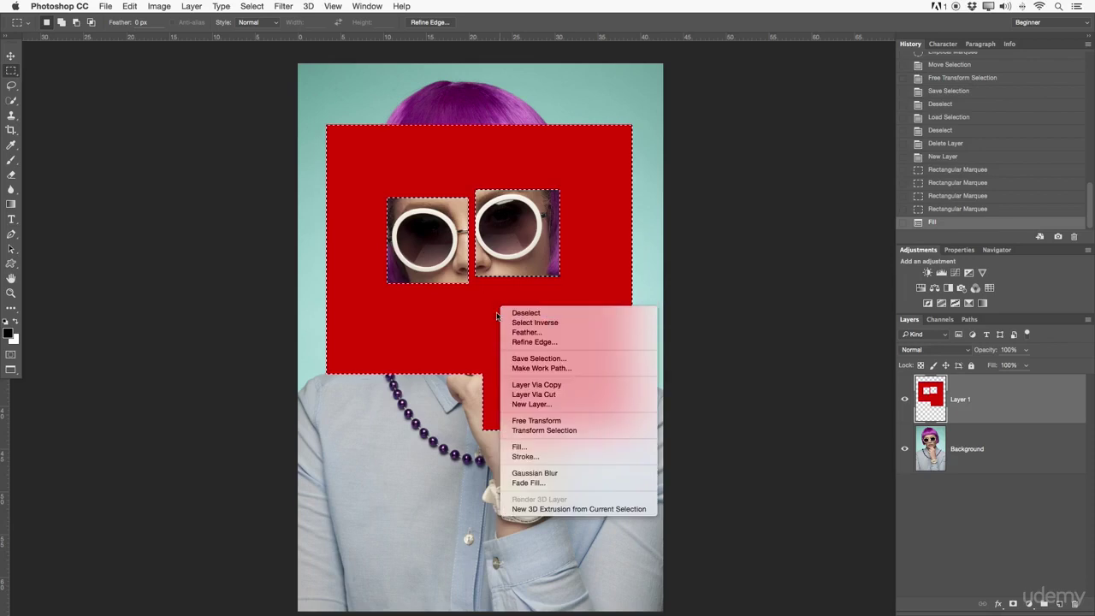
{"action": "left_click", "coordinate": [515, 313]}
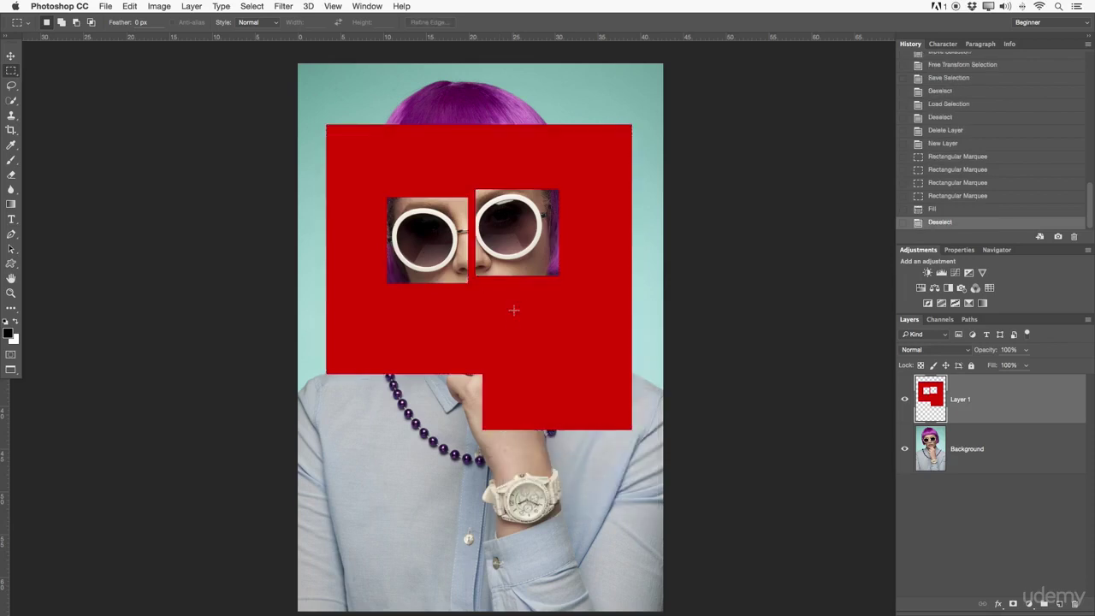
{"action": "key", "text": "z"}
{"action": "left_click_drag", "start_coordinate": [463, 261], "coordinate": [551, 261]}
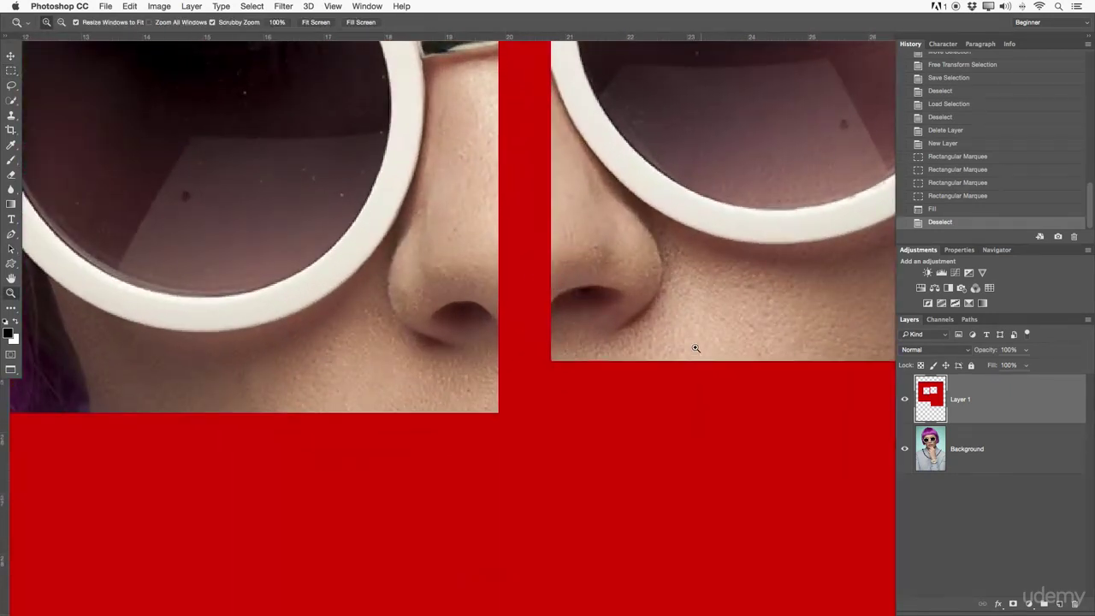
{"action": "left_click_drag", "start_coordinate": [636, 245], "coordinate": [573, 432]}
{"action": "scroll", "coordinate": [567, 369], "scroll_direction": "up", "scroll_amount": 10}
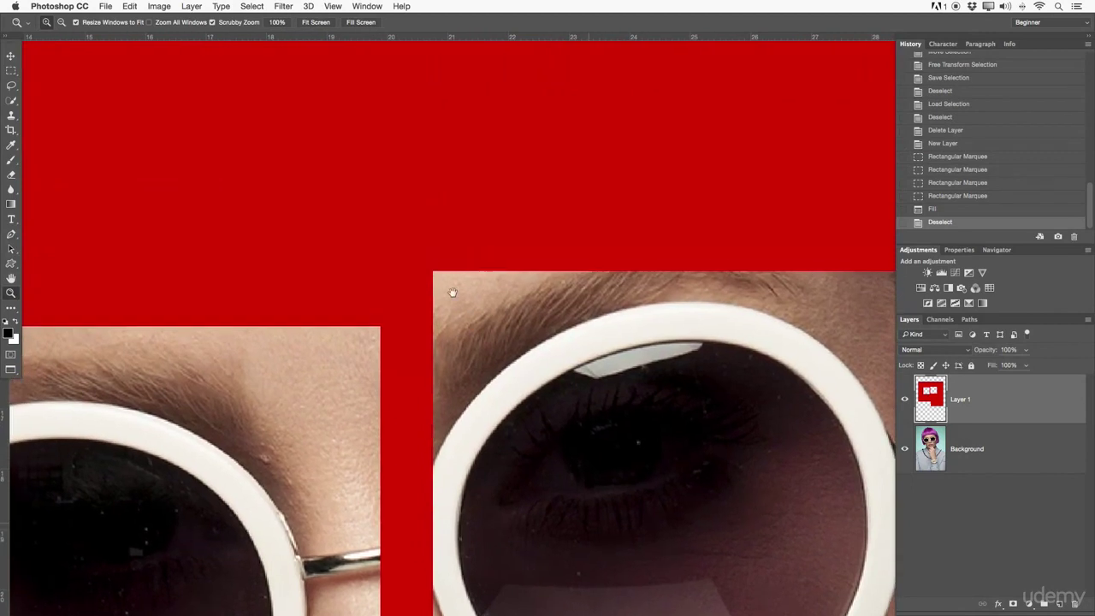
{"action": "left_click_drag", "start_coordinate": [602, 295], "coordinate": [528, 282]}
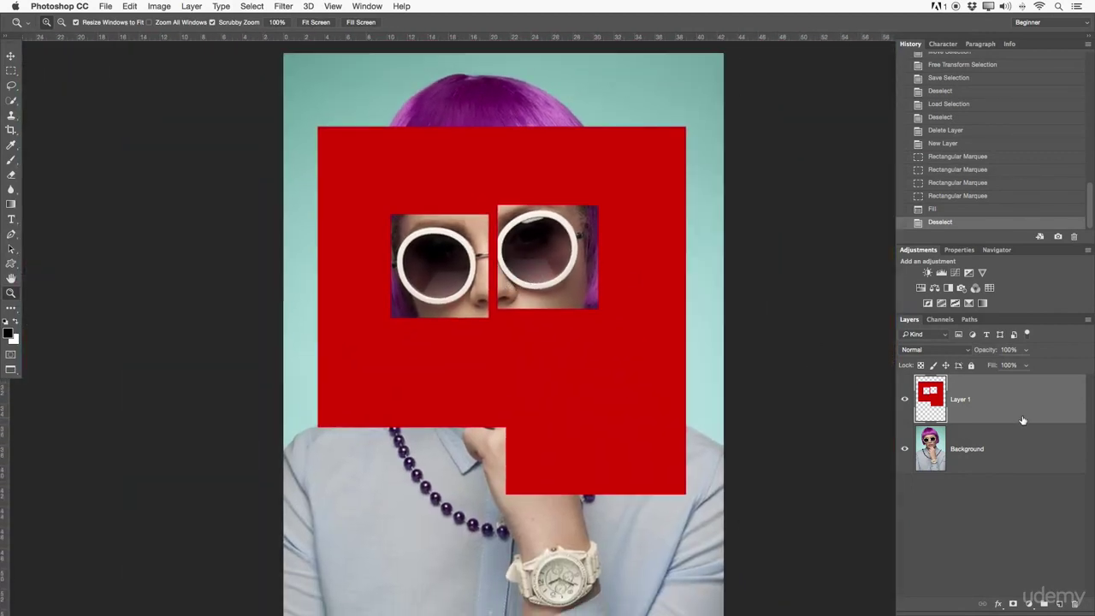
Replace the red-filled layer with a new empty layer and draw a rectangular marquee around the face, from fringe to collar.
{"action": "key", "text": "BackSpace"}
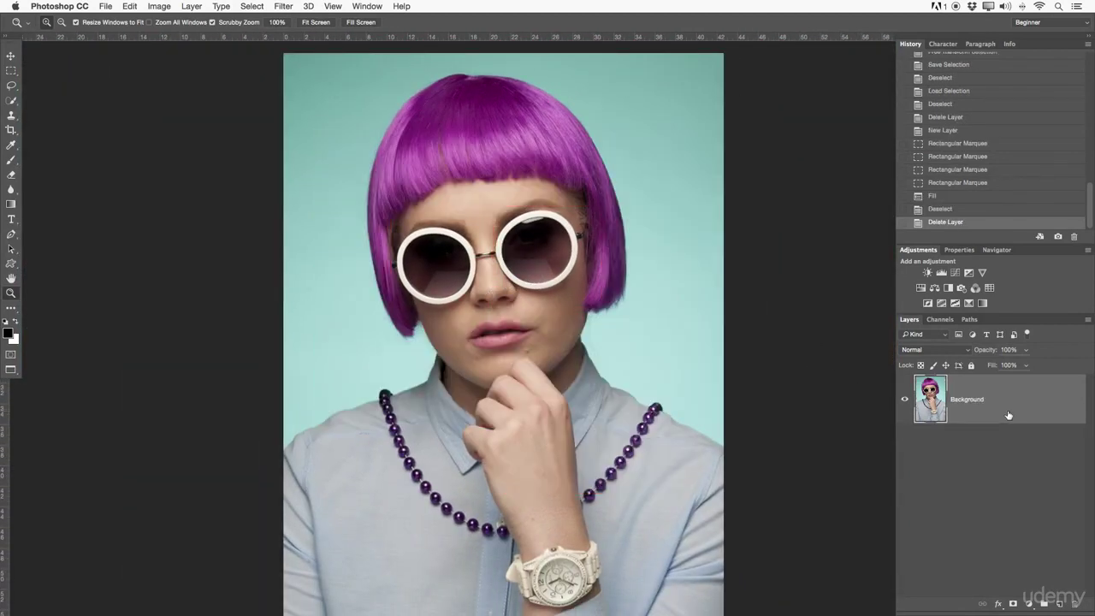
{"action": "left_click", "coordinate": [1060, 605]}
{"action": "left_click", "coordinate": [12, 71]}
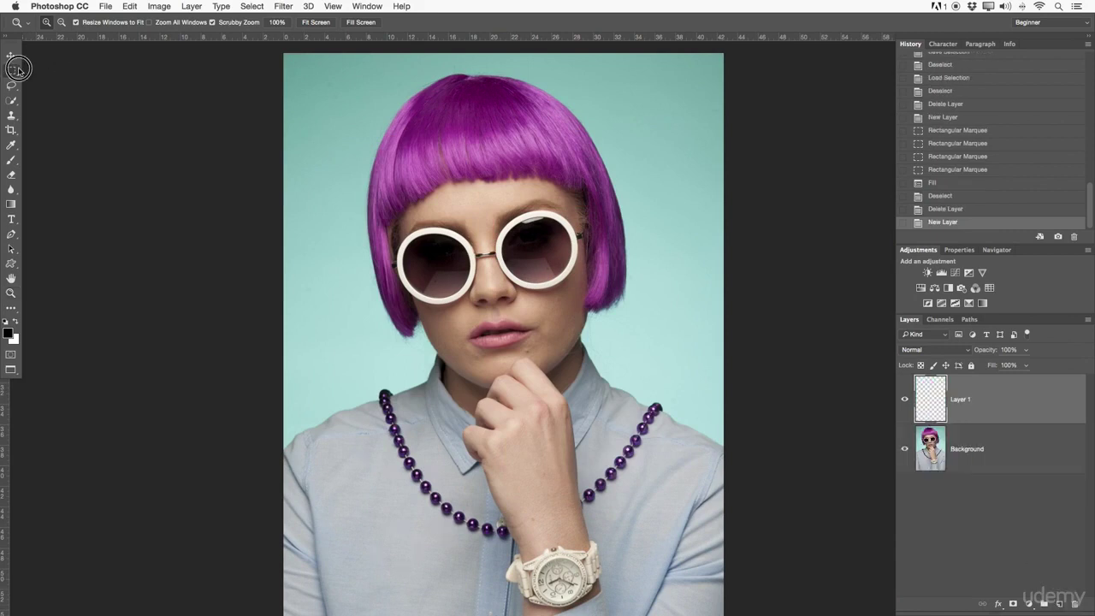
{"action": "left_click_drag", "start_coordinate": [15, 73], "coordinate": [72, 69]}
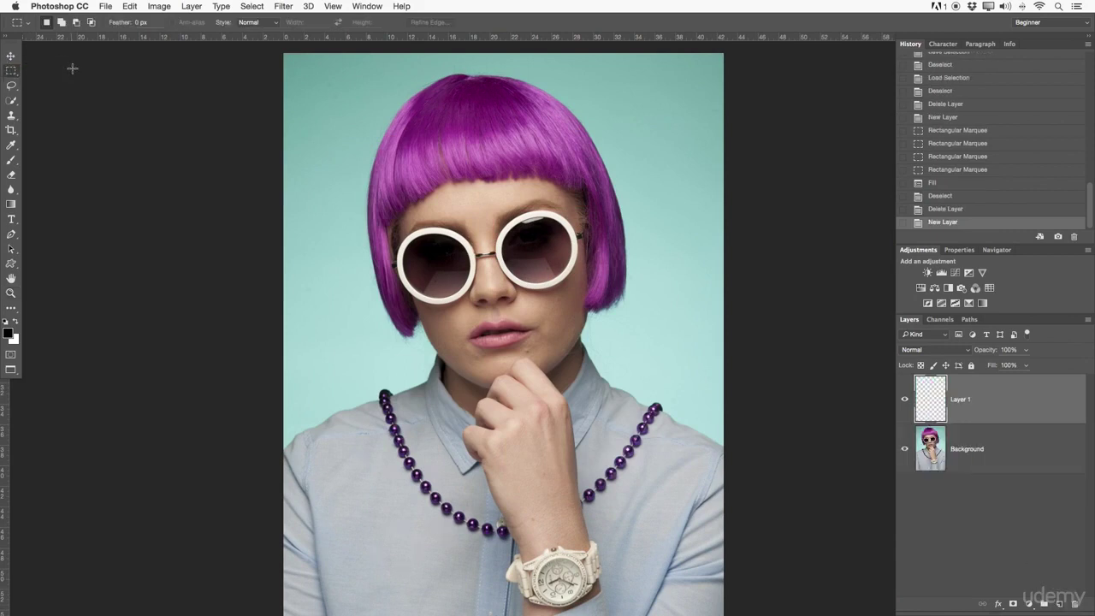
{"action": "left_click_drag", "start_coordinate": [369, 129], "coordinate": [634, 402]}
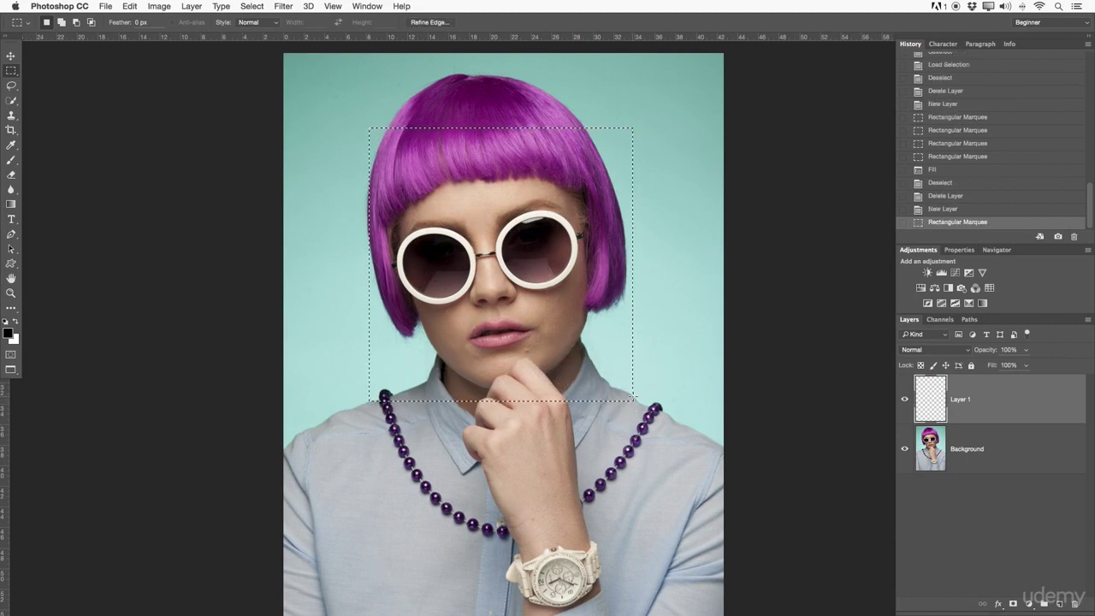
Deselect, set the rectangular marquee's feather to 50 px and draw a new marquee around the face, from fringe to collar.
{"action": "left_click", "coordinate": [635, 400]}
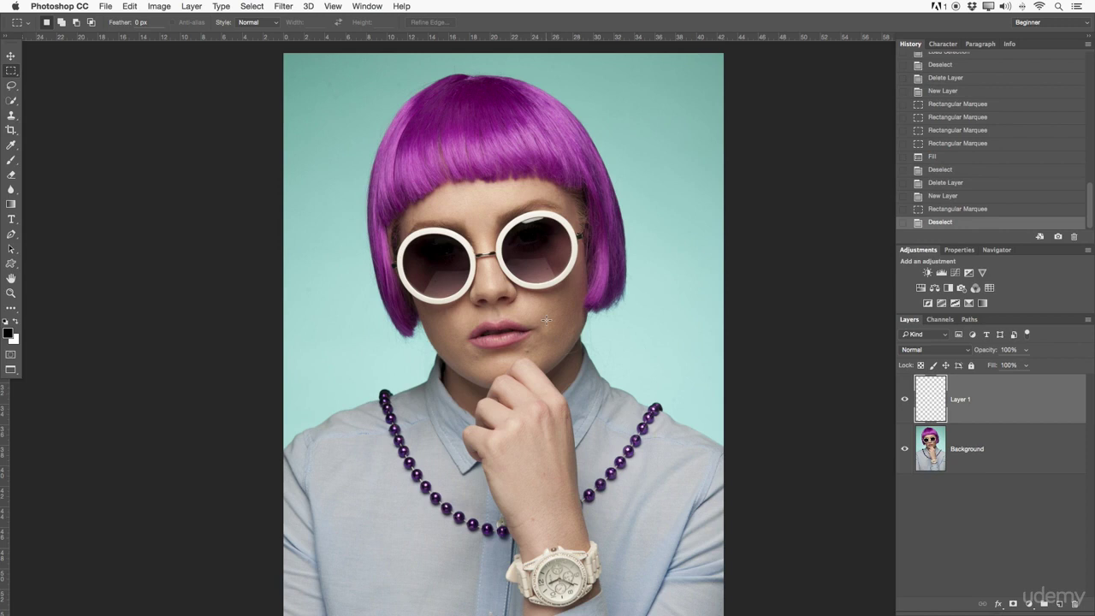
{"action": "left_click", "coordinate": [134, 23]}
{"action": "left_click_drag", "start_coordinate": [353, 133], "coordinate": [644, 426]}
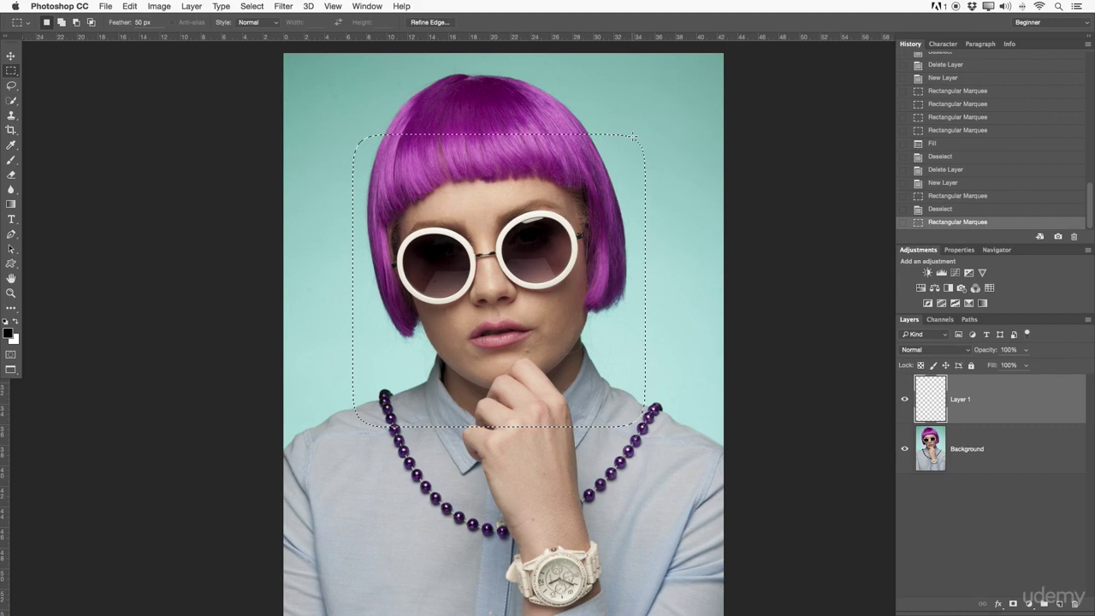
Fill the feathered selection on Layer 1 with red, using Normal blending and 100% opacity.
{"action": "right_click", "coordinate": [503, 232]}
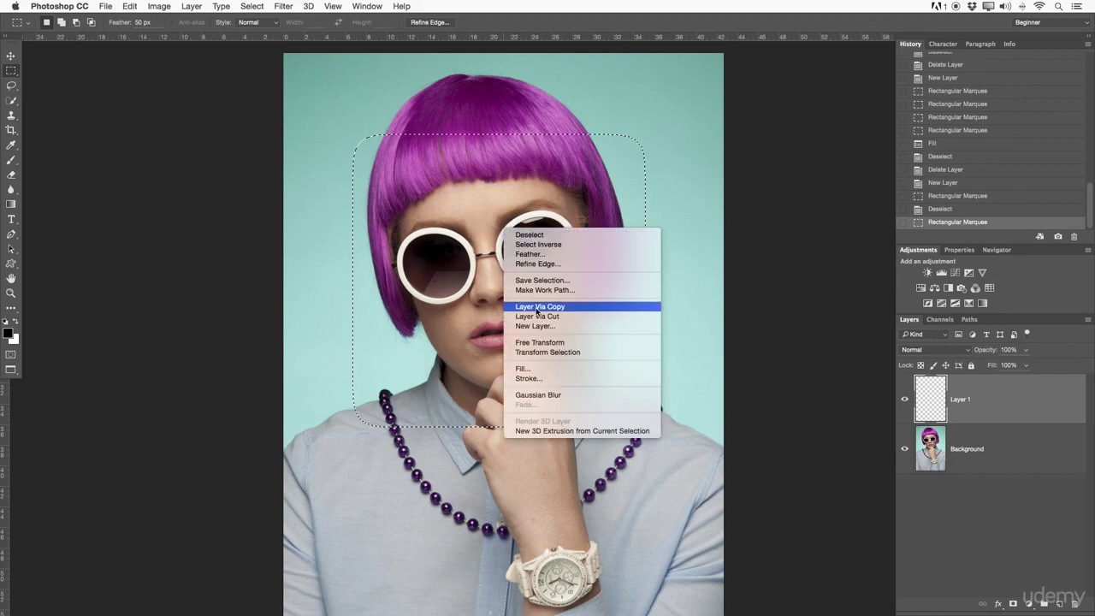
{"action": "left_click", "coordinate": [529, 368]}
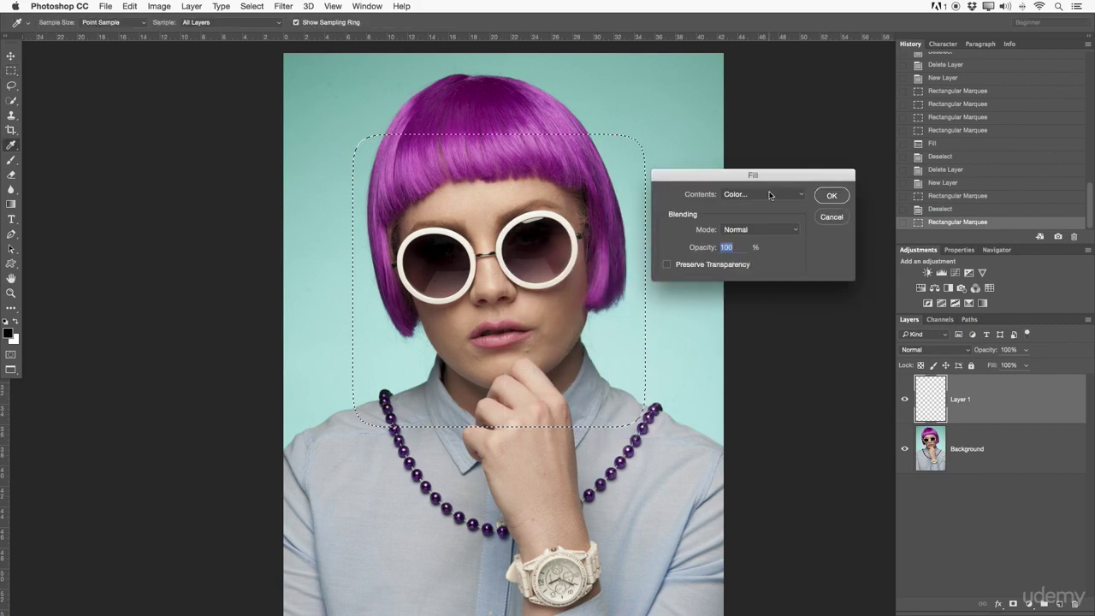
{"action": "left_click", "coordinate": [831, 196]}
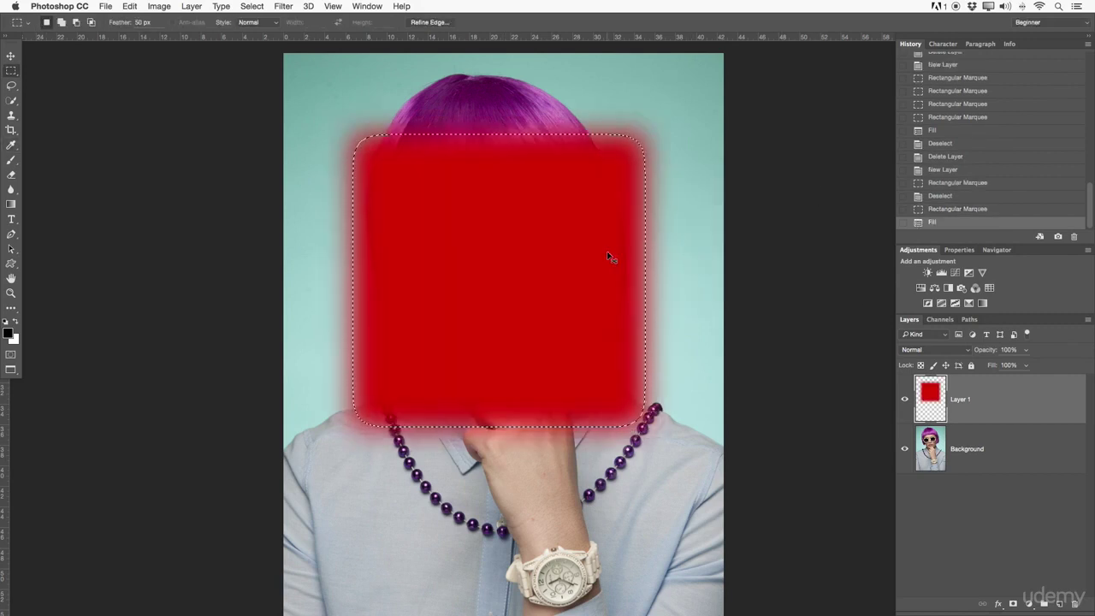
Deselect the filled area and examine its feathered edges up close around the hair and along its sides.
{"action": "right_click", "coordinate": [569, 227]}
{"action": "left_click", "coordinate": [577, 235]}
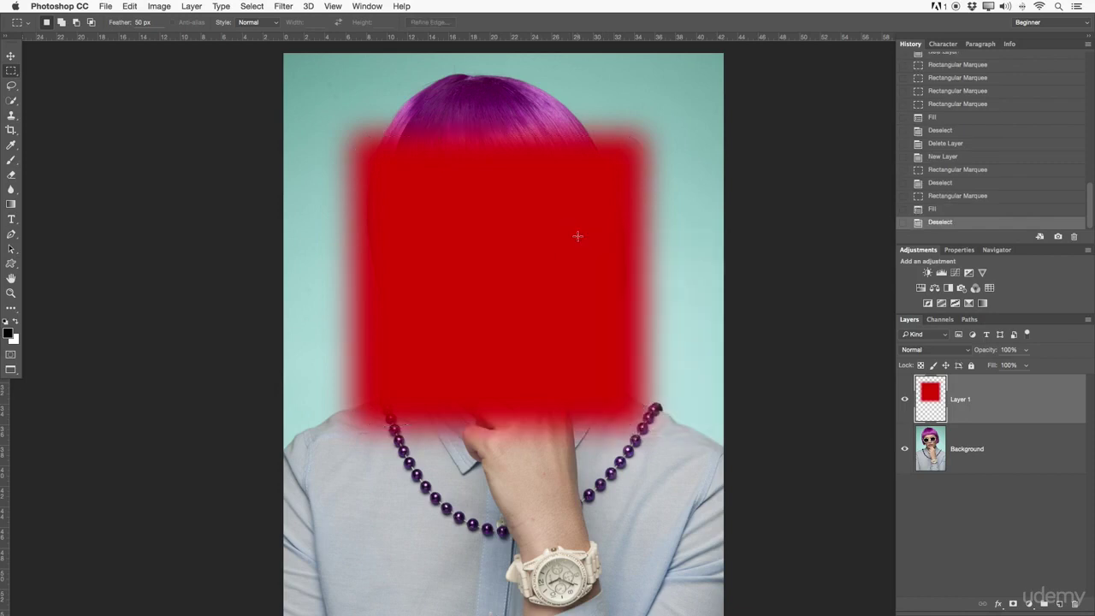
{"action": "key", "text": "z"}
{"action": "left_click", "coordinate": [471, 137]}
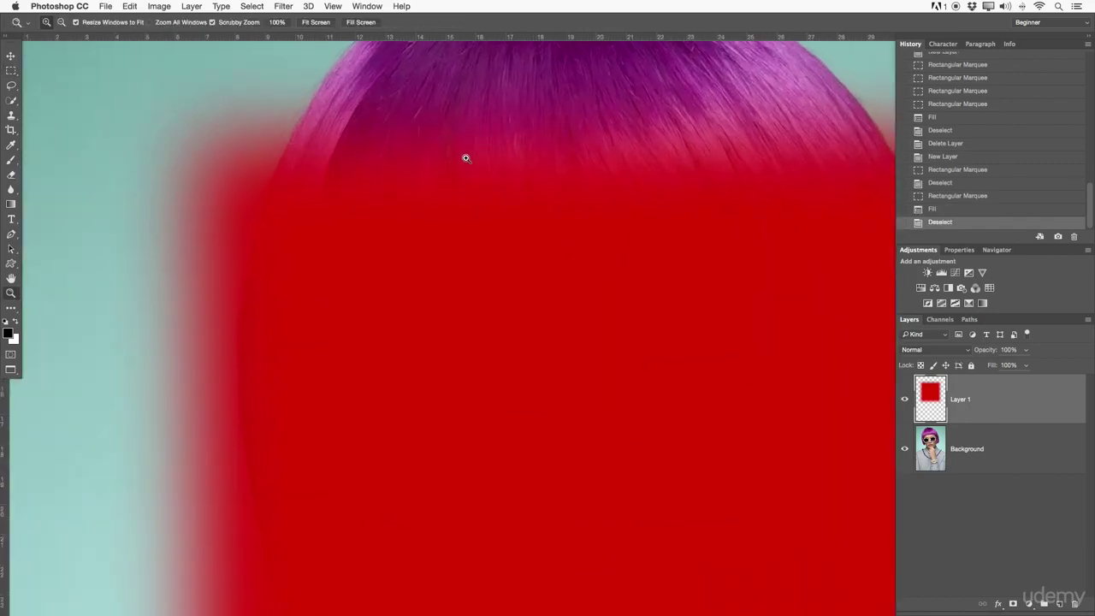
{"action": "left_click_drag", "start_coordinate": [711, 164], "coordinate": [499, 176]}
{"action": "left_click_drag", "start_coordinate": [638, 351], "coordinate": [653, 211]}
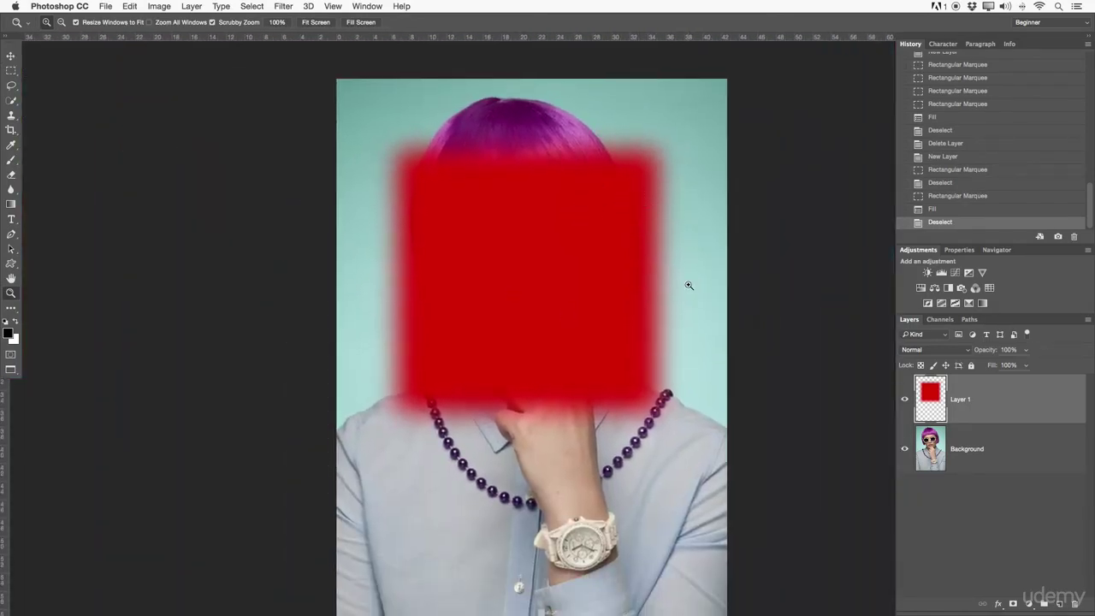
Replace the red-filled layer with a new empty layer and return to the Rectangular Marquee tool.
{"action": "key", "text": "Delete"}
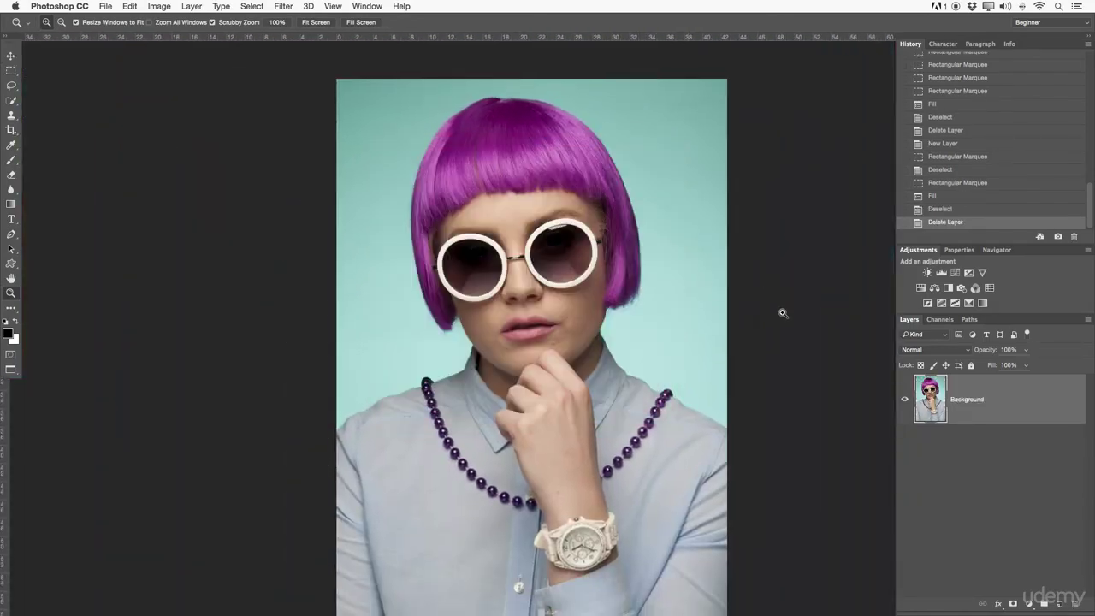
{"action": "left_click", "coordinate": [1059, 606]}
{"action": "left_click", "coordinate": [11, 73]}
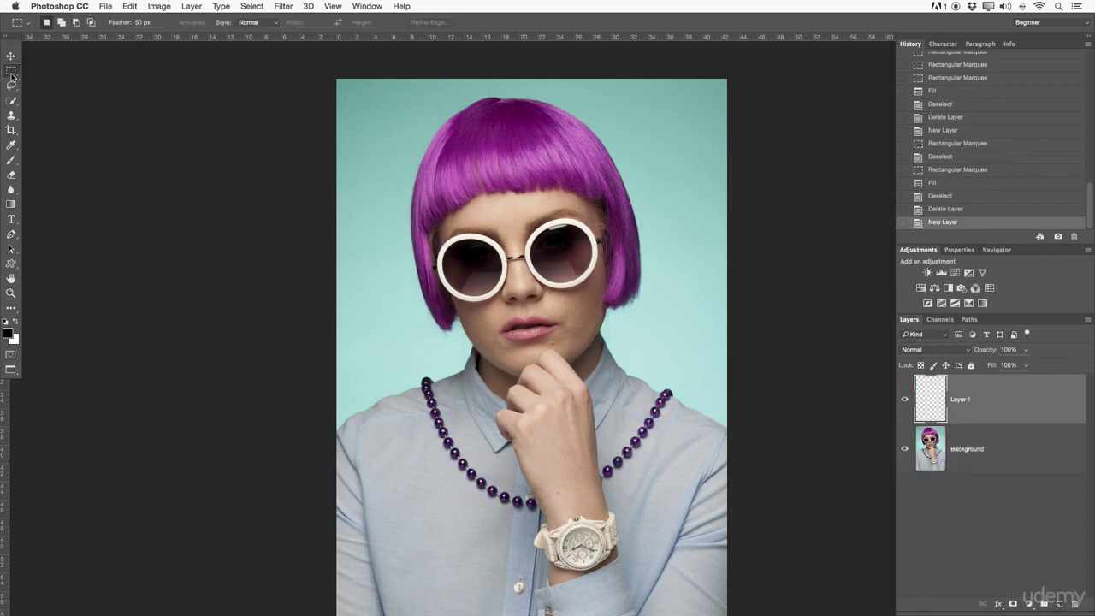
{"action": "left_click_drag", "start_coordinate": [12, 75], "coordinate": [48, 72]}
{"action": "left_click_drag", "start_coordinate": [404, 152], "coordinate": [655, 403]}
{"action": "key", "text": "super+h"}
{"action": "key", "text": "super+z"}
Reset the marquee feather to 0 px and draw a hard-edged rectangular selection around the face.
{"action": "left_click", "coordinate": [142, 22]}
{"action": "type", "text": "0"}
{"action": "key", "text": "Return"}
{"action": "left_click_drag", "start_coordinate": [392, 131], "coordinate": [638, 390]}
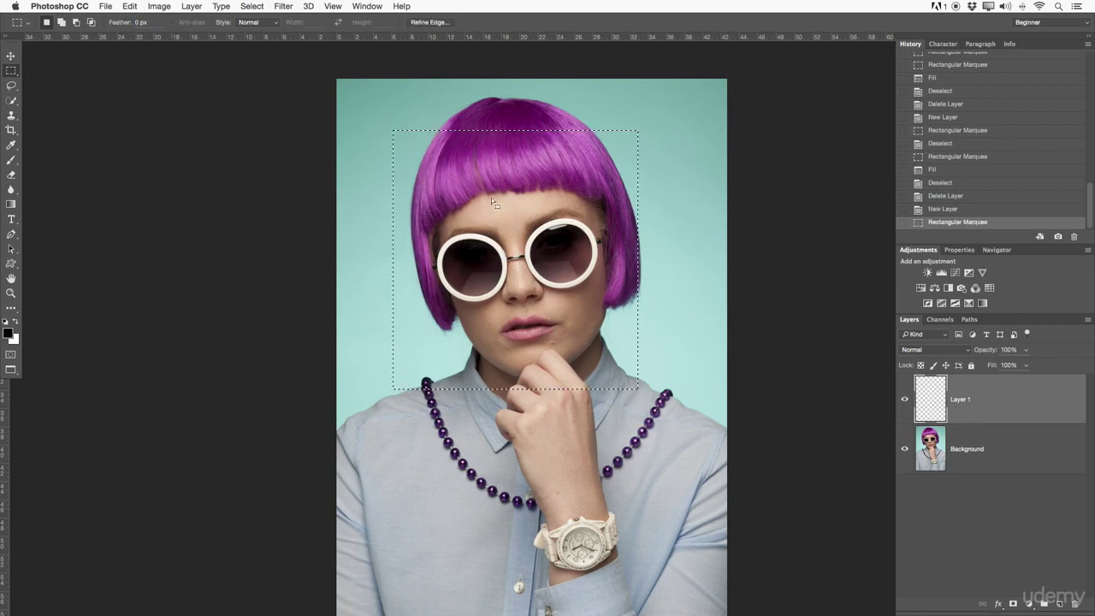
Try inverting the rectangular selection around the face with Select Inverse and undo the inversion.
{"action": "scroll", "coordinate": [548, 190], "scroll_direction": "right", "scroll_amount": 5}
{"action": "scroll", "coordinate": [547, 190], "scroll_direction": "down", "scroll_amount": 3}
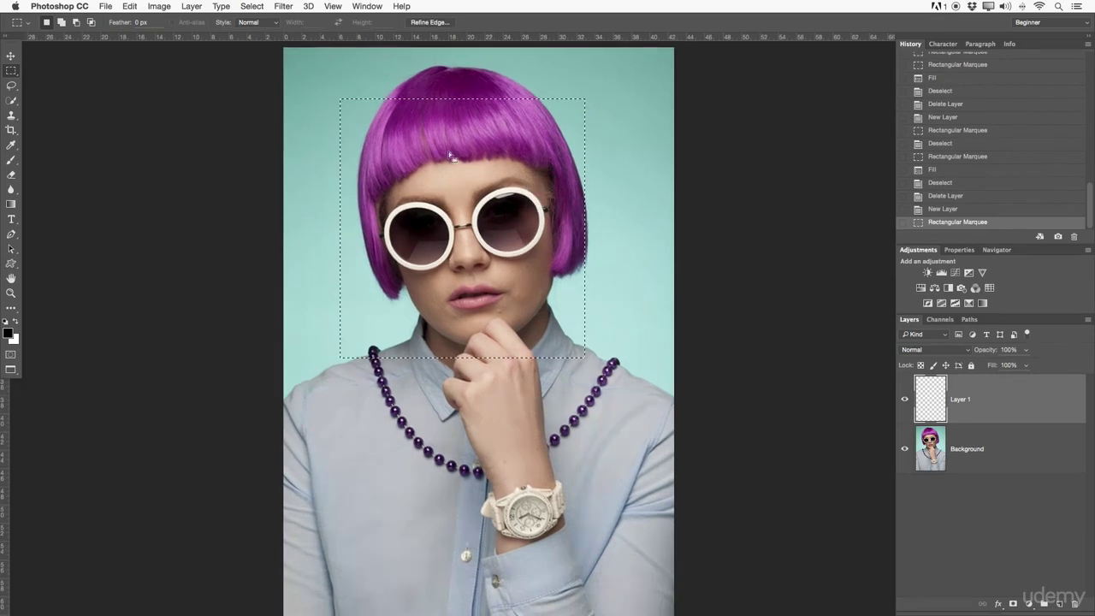
{"action": "right_click", "coordinate": [480, 168]}
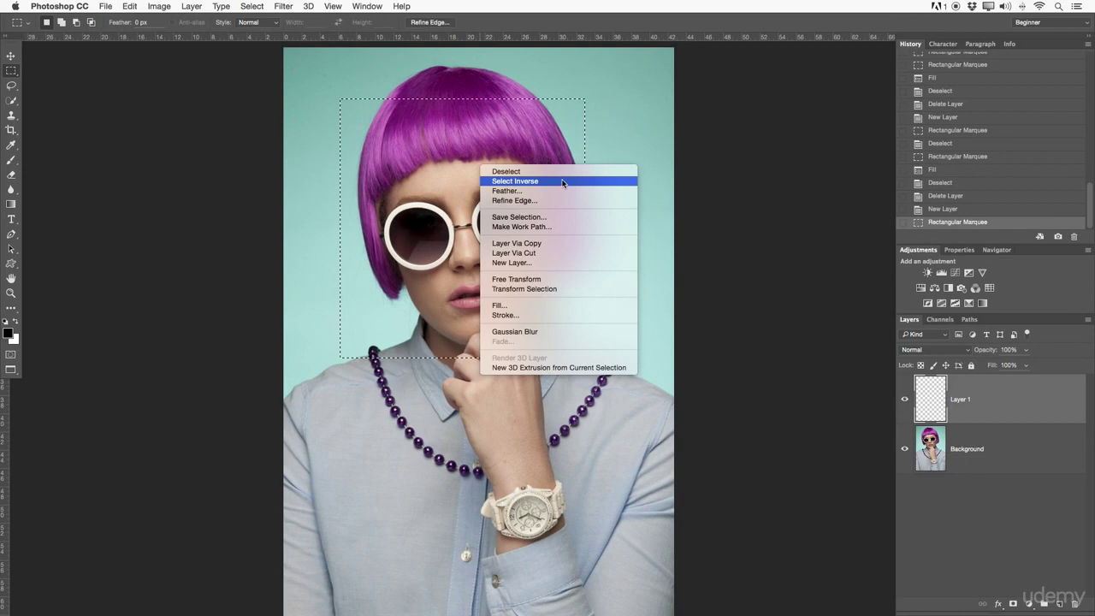
{"action": "key", "text": "Escape"}
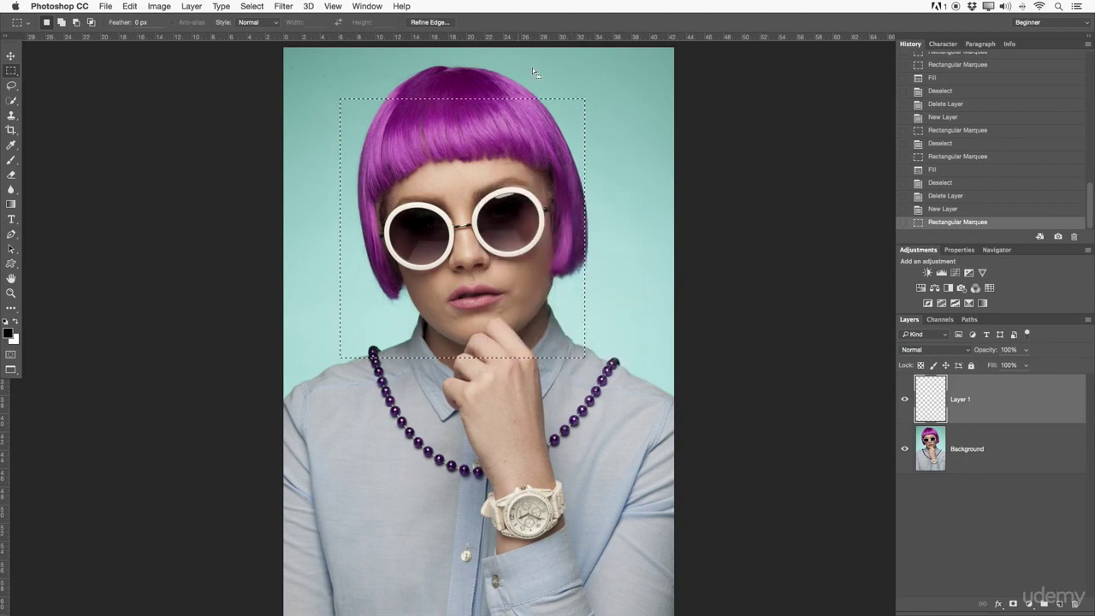
{"action": "right_click", "coordinate": [471, 169]}
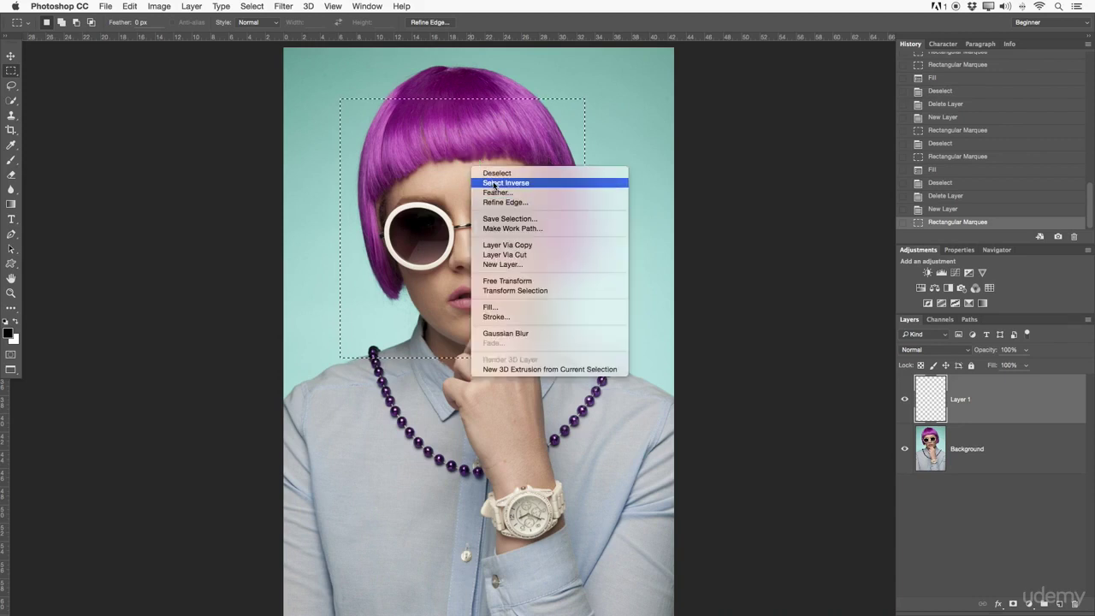
{"action": "left_click", "coordinate": [493, 183]}
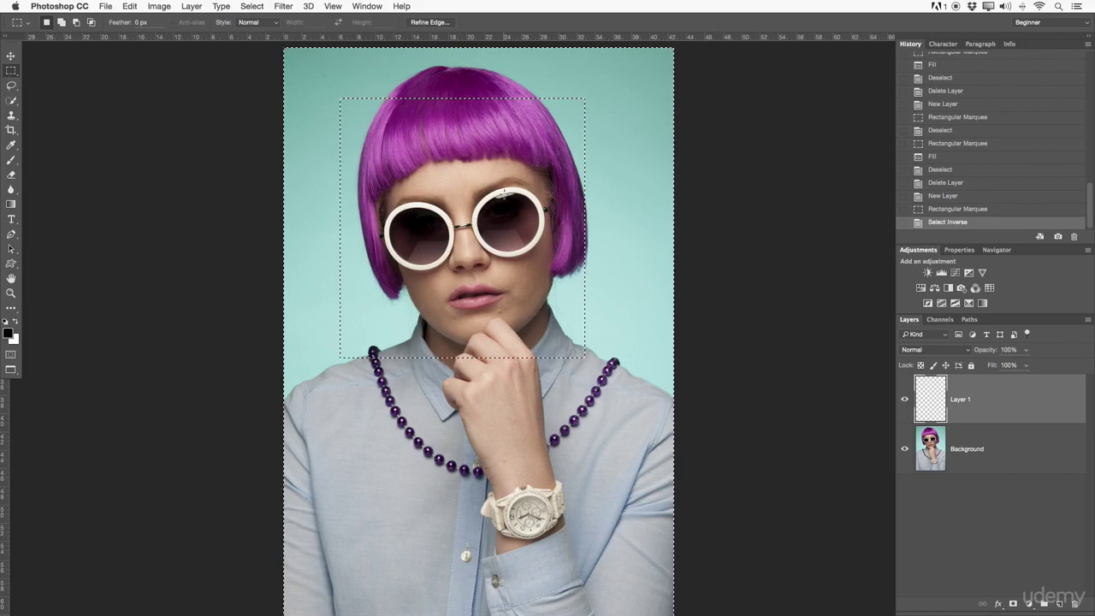
{"action": "key", "text": "super+z"}
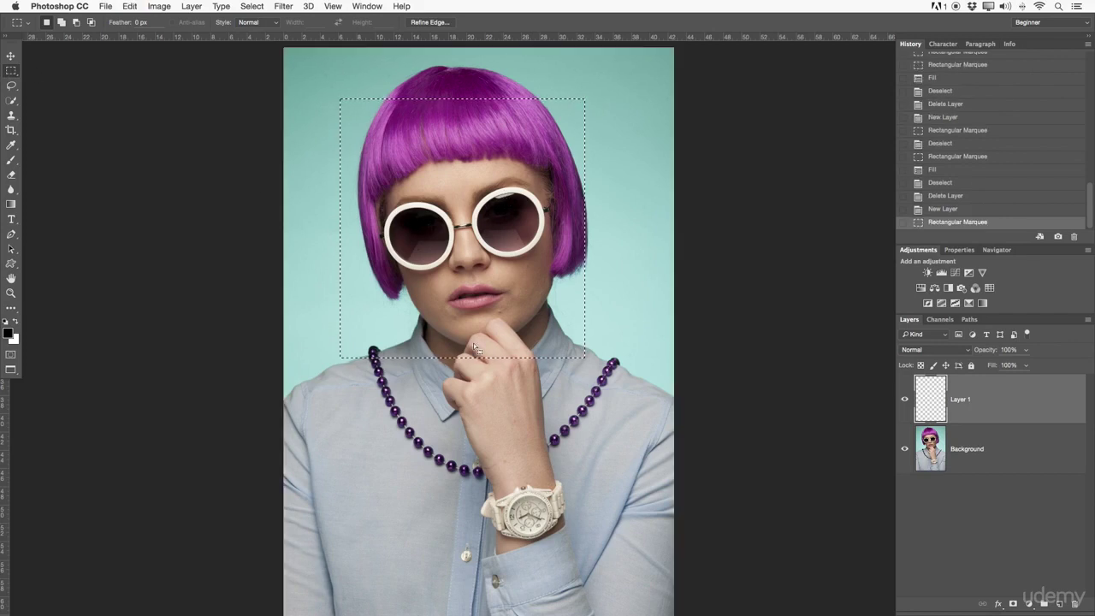
{"action": "right_click", "coordinate": [485, 192]}
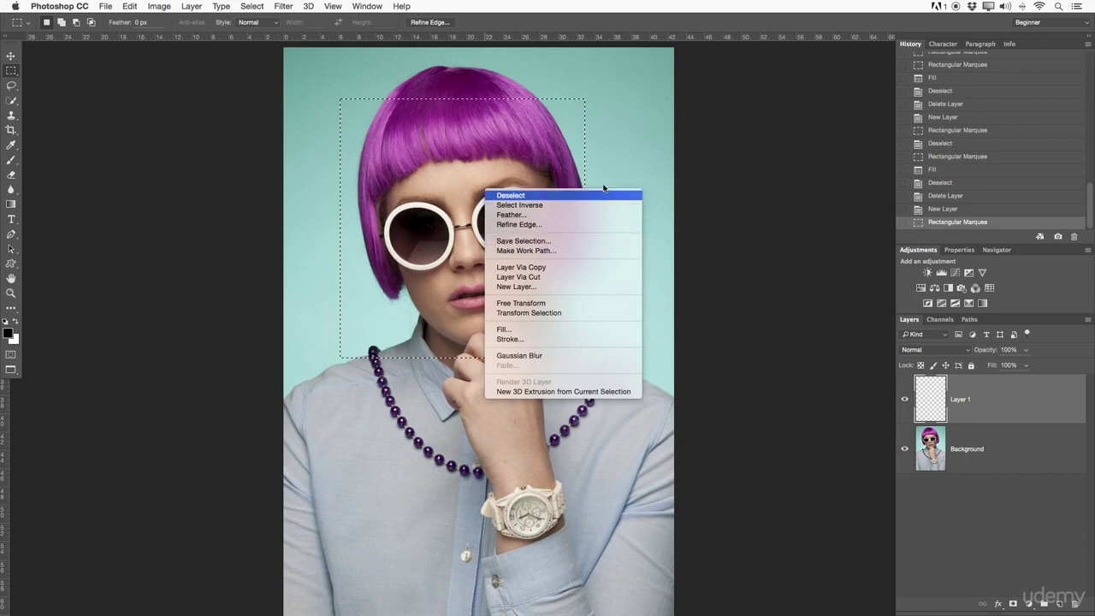
{"action": "key", "text": "Escape"}
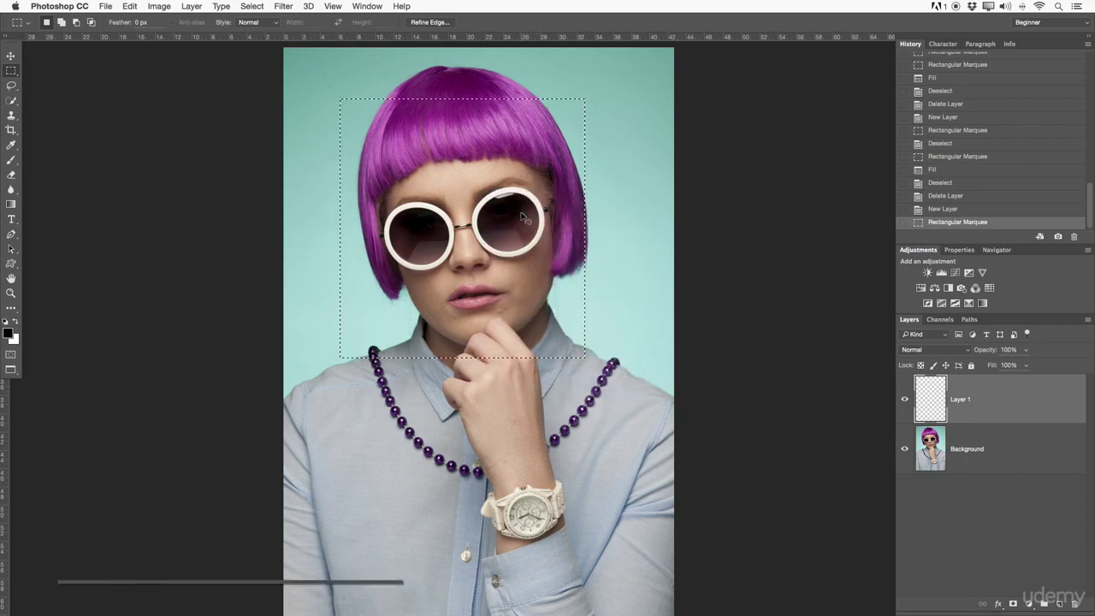
Deselect the rectangle and select both round sunglasses lenses with circular Elliptical Marquee selections, aligning each with its frame.
{"action": "key", "text": "super+d"}
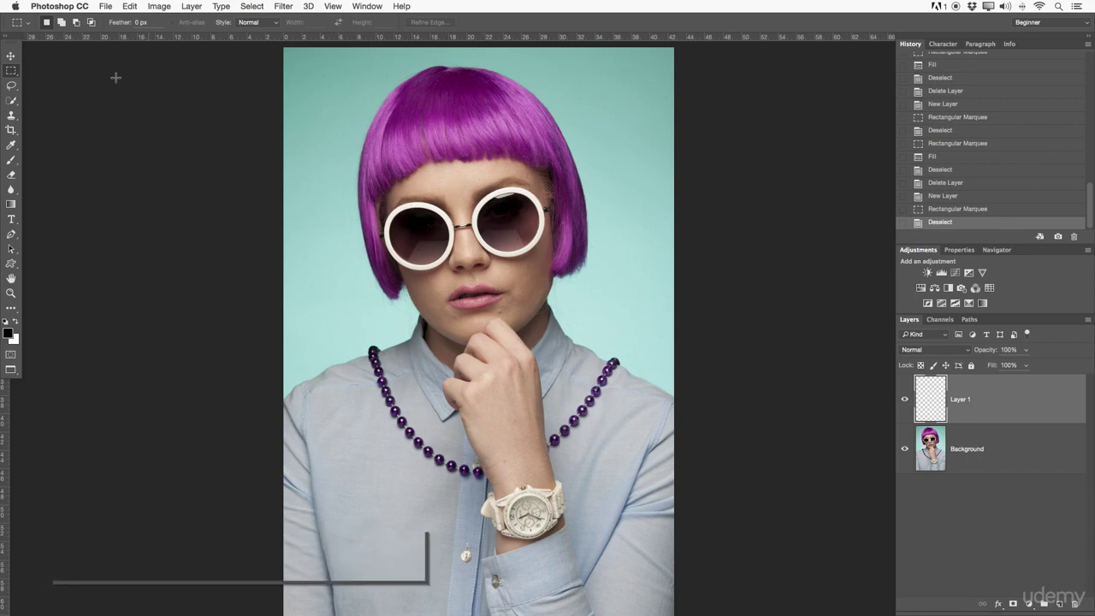
{"action": "left_click", "coordinate": [13, 72]}
{"action": "left_click", "coordinate": [47, 82]}
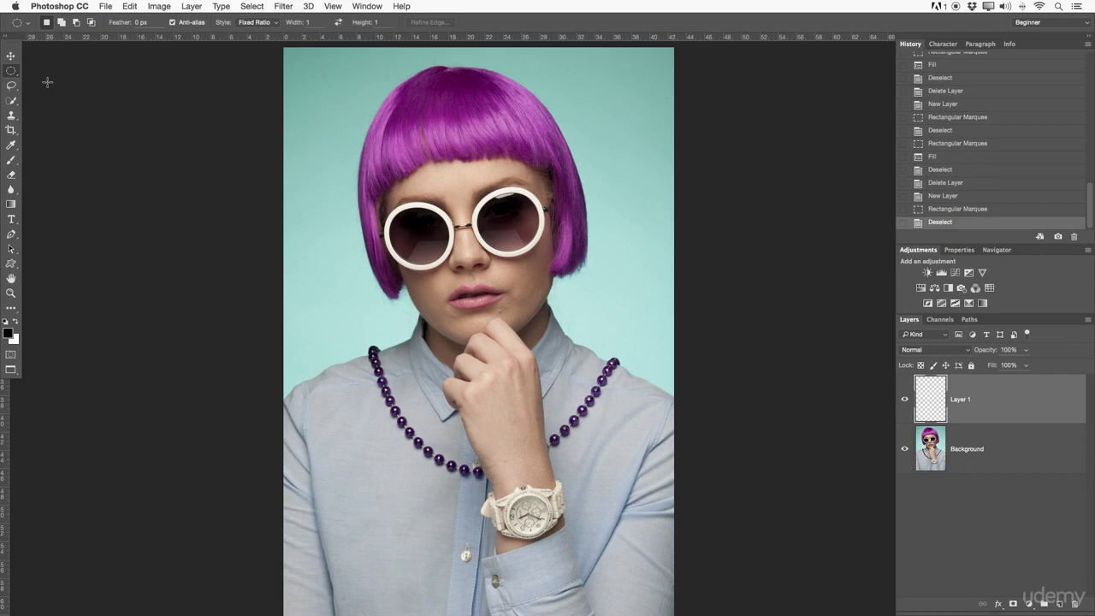
{"action": "left_click_drag", "start_coordinate": [384, 204], "coordinate": [425, 241]}
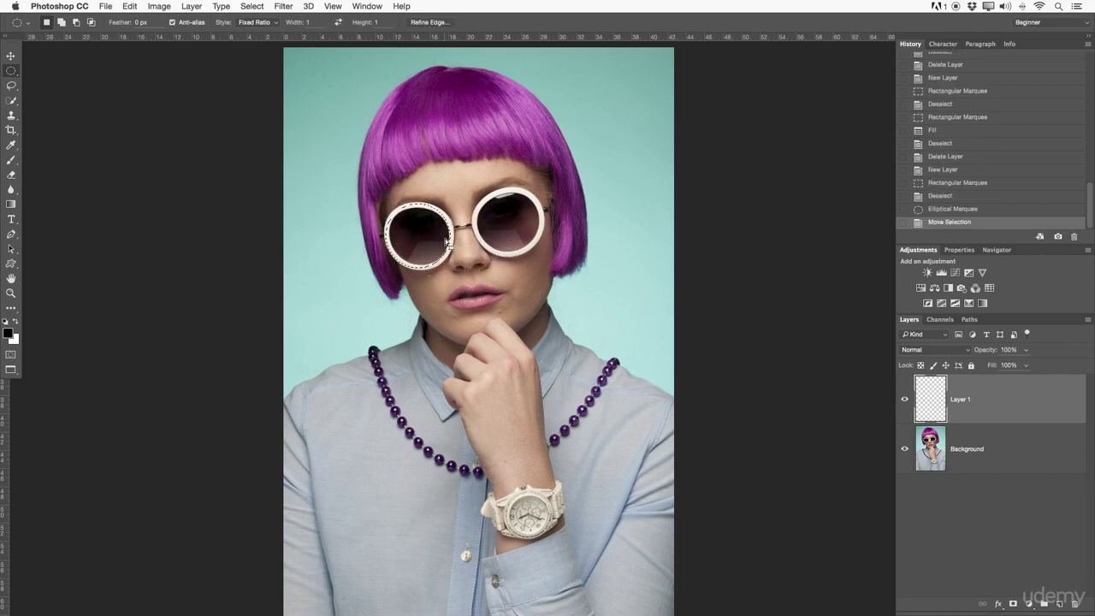
{"action": "left_click_drag", "start_coordinate": [486, 194], "coordinate": [536, 241]}
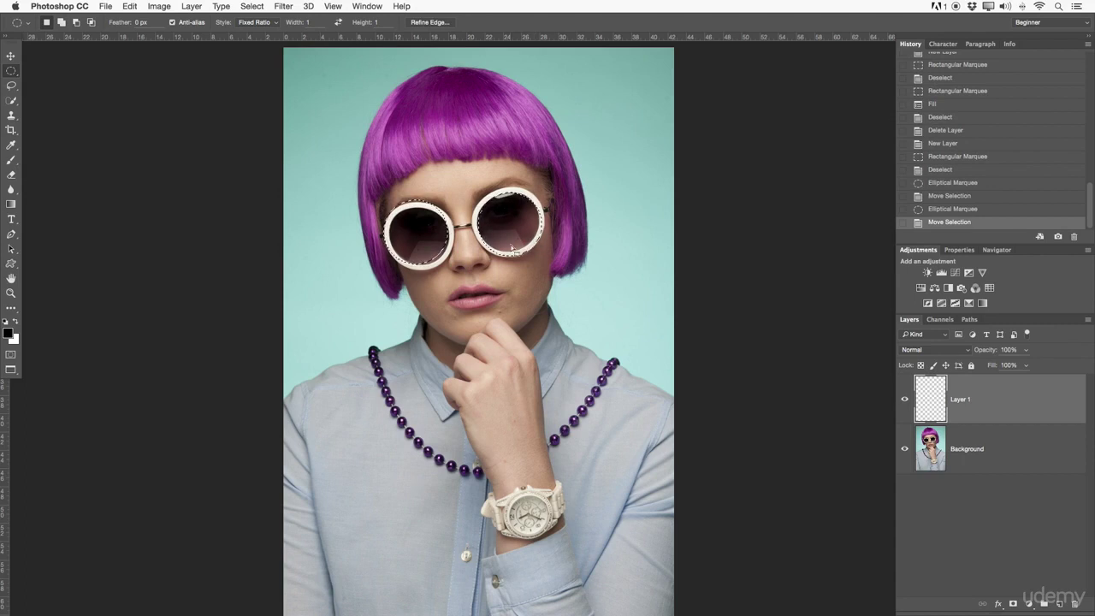
Save the selection of both lenses as a new channel named Glasses in Beginner_Pagackage.psd.
{"action": "right_click", "coordinate": [512, 219]}
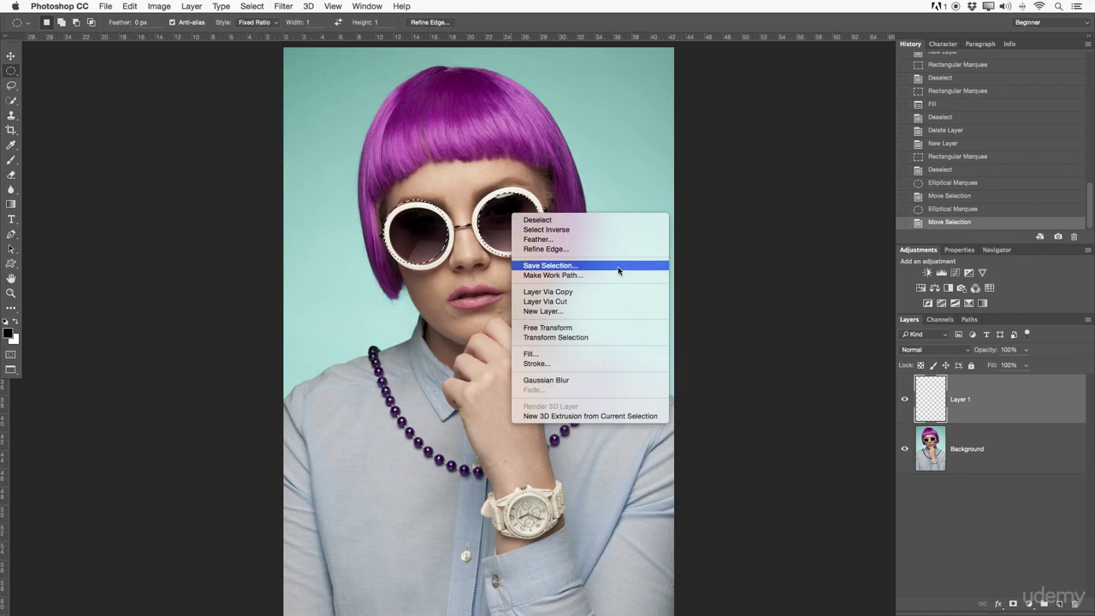
{"action": "left_click", "coordinate": [570, 267]}
{"action": "left_click_drag", "start_coordinate": [805, 164], "coordinate": [770, 152]}
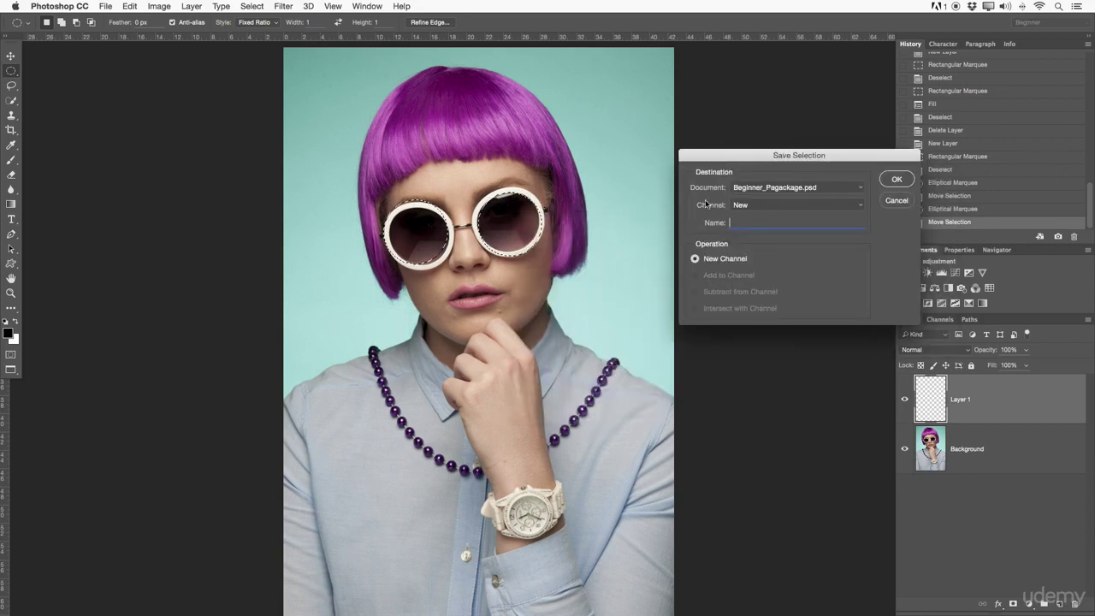
{"action": "left_click", "coordinate": [837, 186]}
{"action": "left_click", "coordinate": [774, 187]}
{"action": "left_click", "coordinate": [761, 206]}
{"action": "left_click", "coordinate": [760, 205]}
{"action": "type", "text": "Glasse"}
{"action": "left_click", "coordinate": [897, 181]}
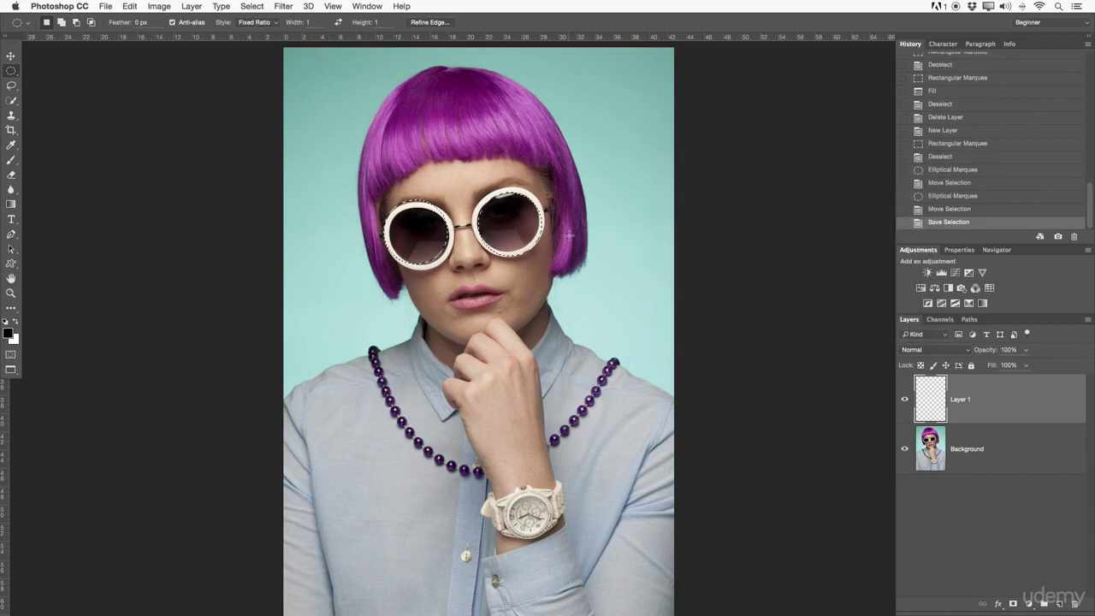
Deselect the lenses and load the first of the two saved Glasses channels as a new selection.
{"action": "key", "text": "cmd+d"}
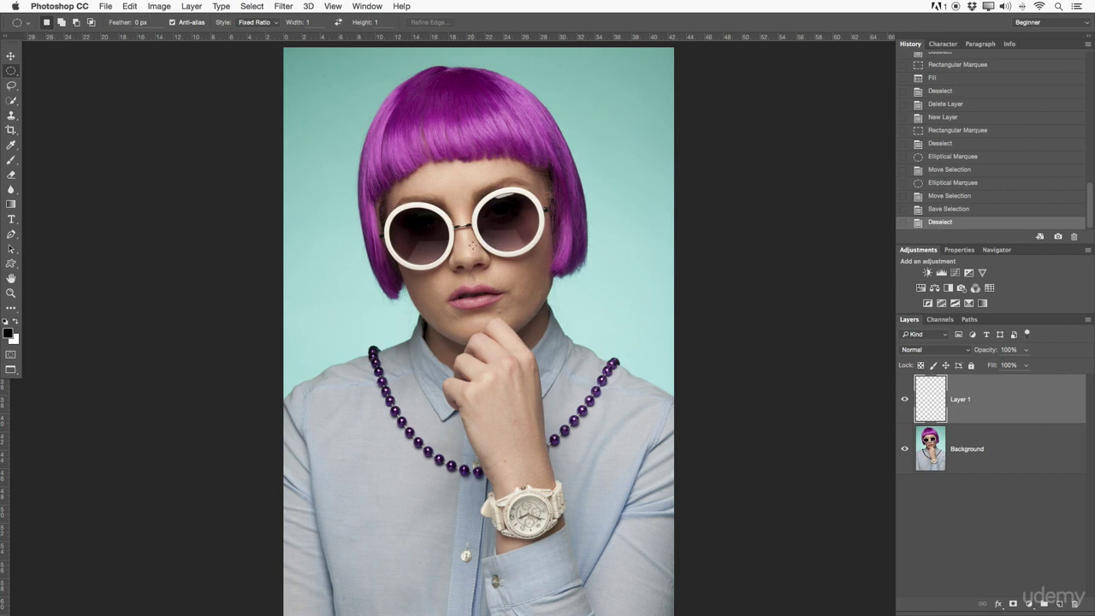
{"action": "right_click", "coordinate": [475, 245]}
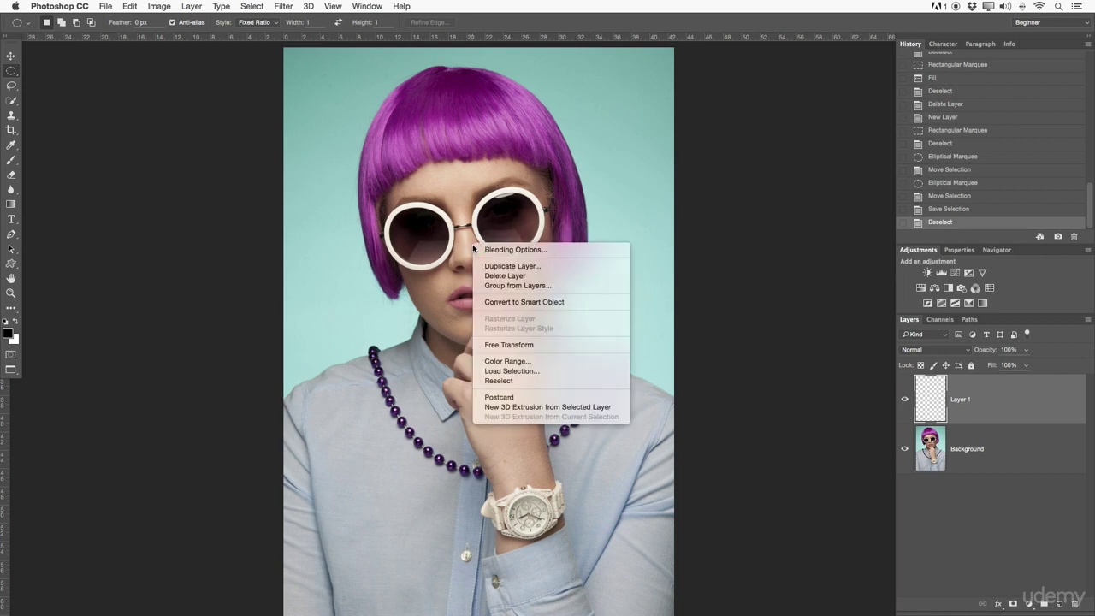
{"action": "left_click", "coordinate": [543, 373]}
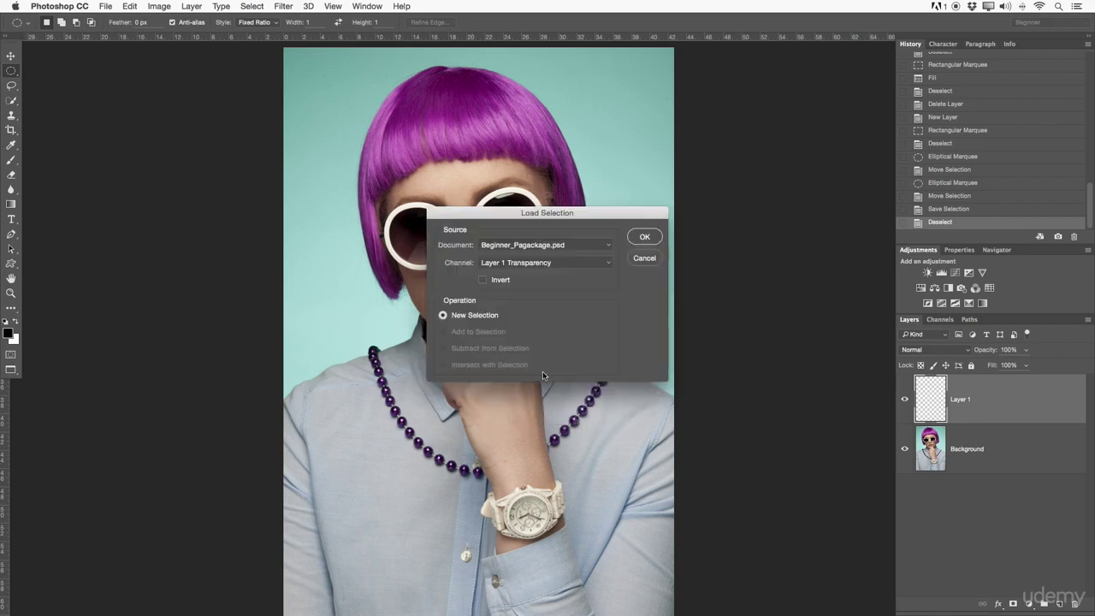
{"action": "left_click", "coordinate": [548, 268]}
{"action": "left_click", "coordinate": [513, 267]}
{"action": "left_click", "coordinate": [476, 265]}
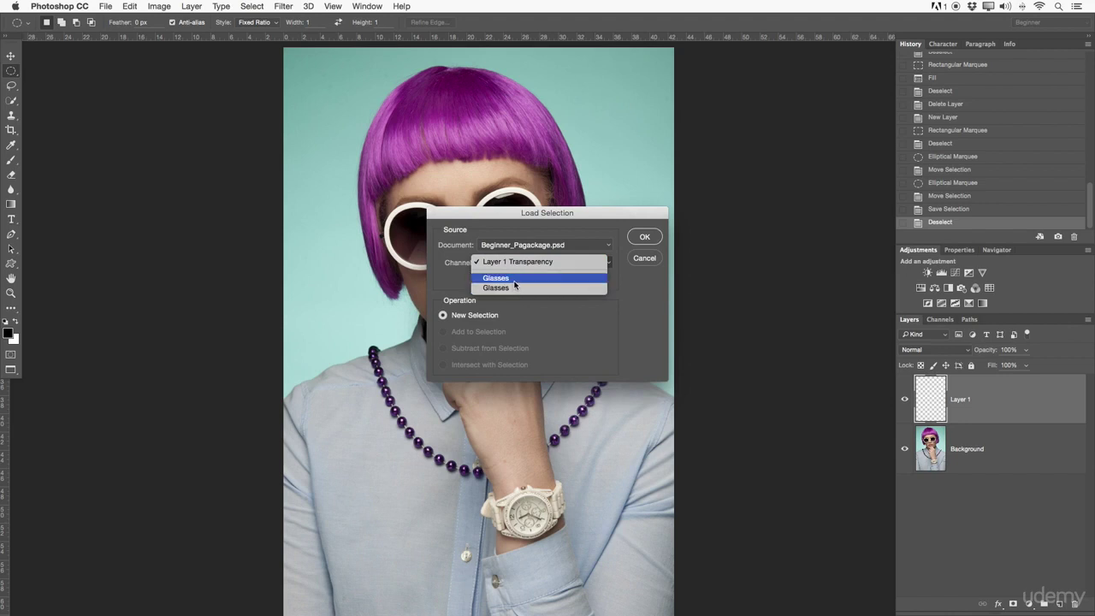
{"action": "left_click", "coordinate": [514, 279]}
{"action": "left_click", "coordinate": [633, 238]}
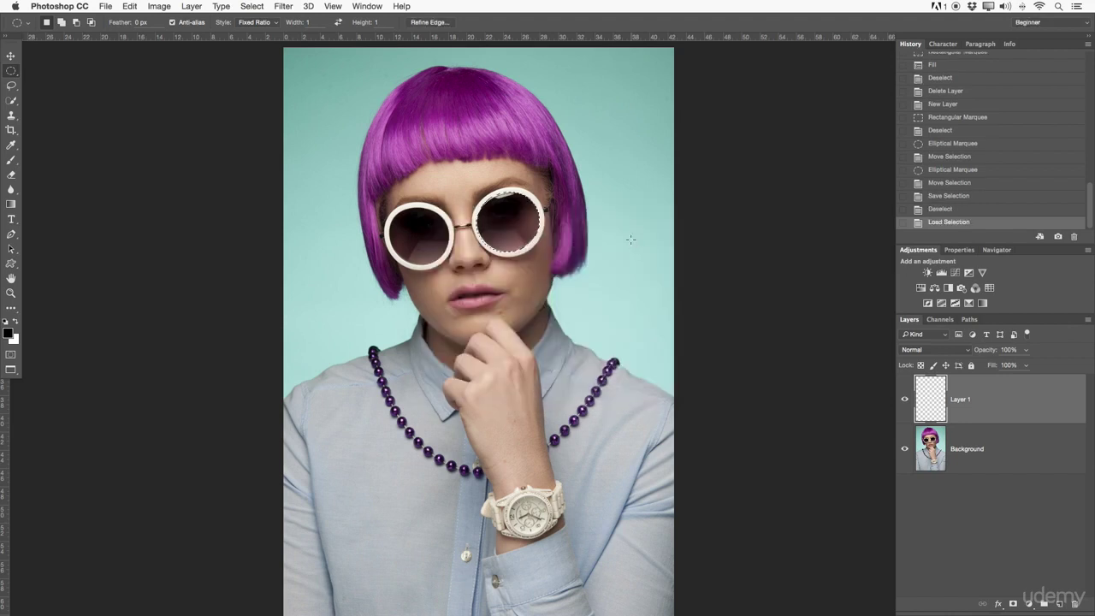
Deselect and load the second saved Glasses channel as a new selection around both lenses.
{"action": "key", "text": "super+d"}
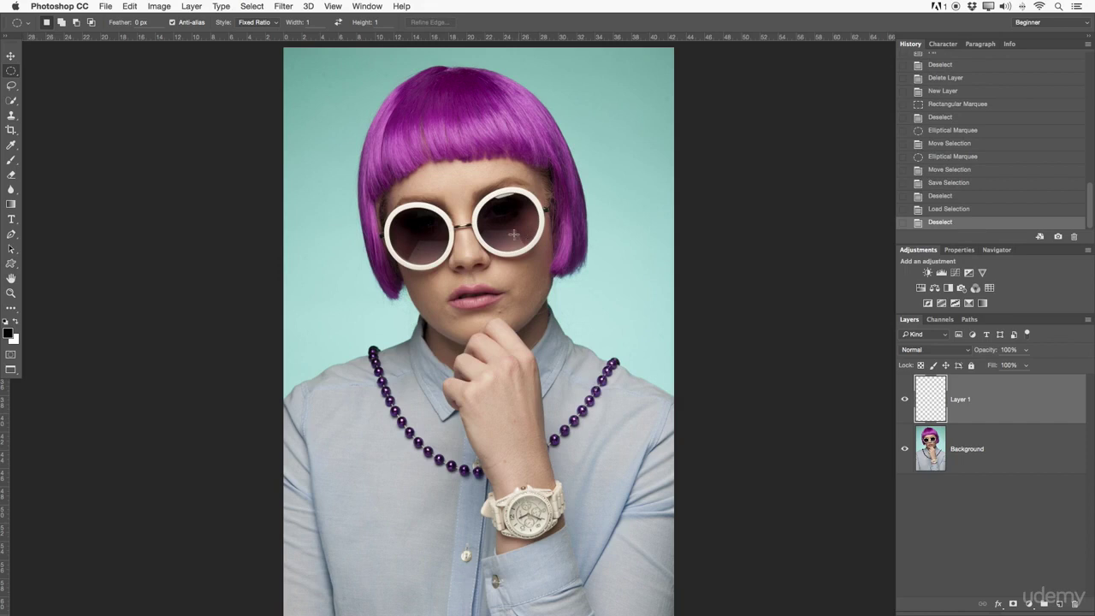
{"action": "right_click", "coordinate": [502, 226]}
{"action": "left_click", "coordinate": [527, 353]}
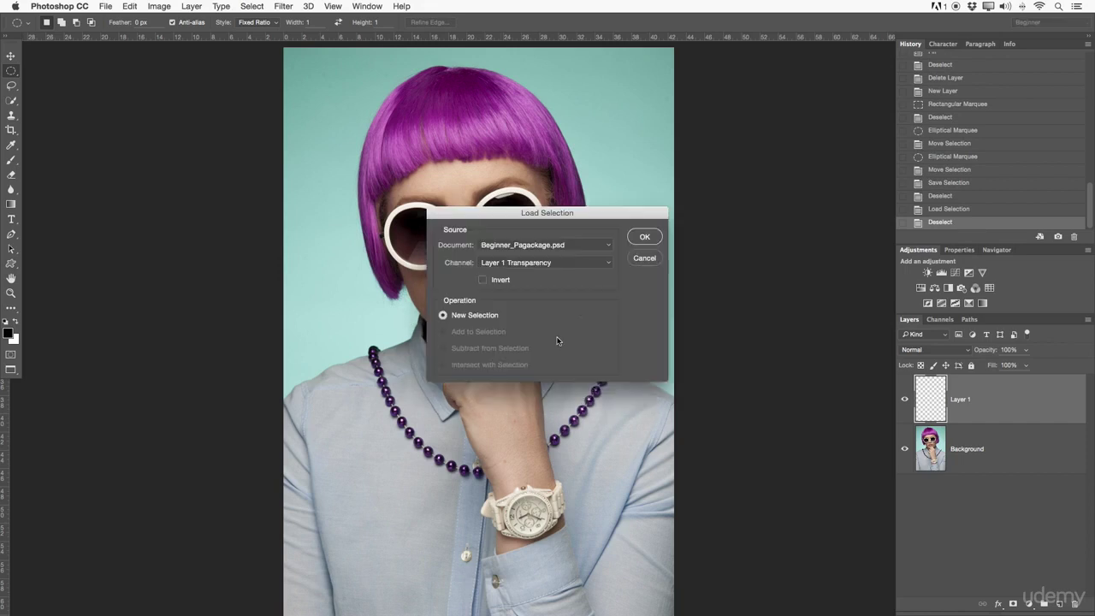
{"action": "left_click", "coordinate": [556, 263]}
{"action": "left_click", "coordinate": [515, 279]}
{"action": "left_click", "coordinate": [645, 237]}
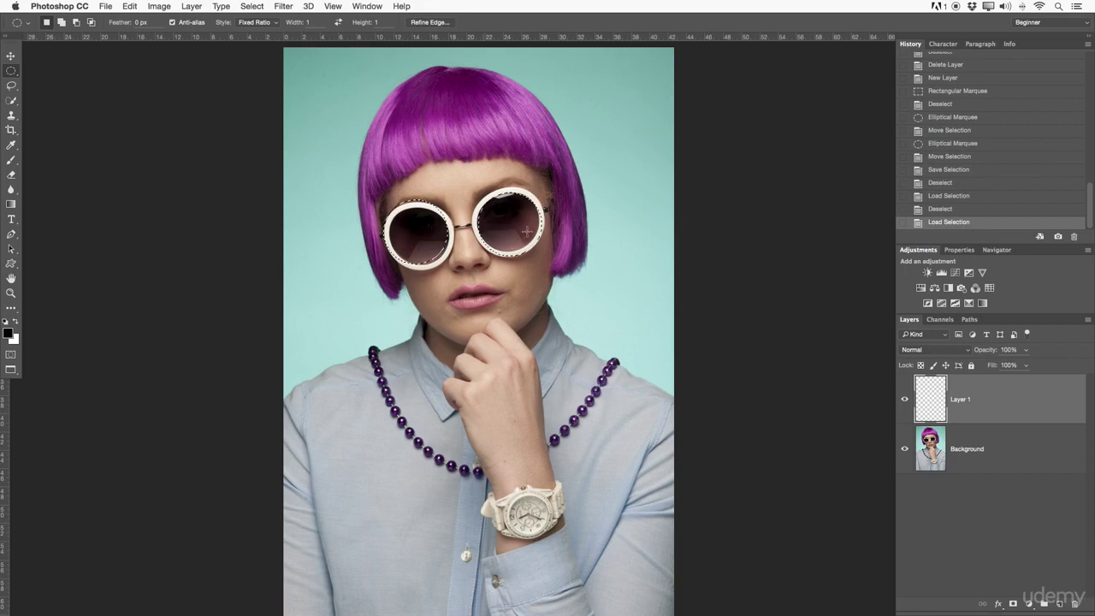
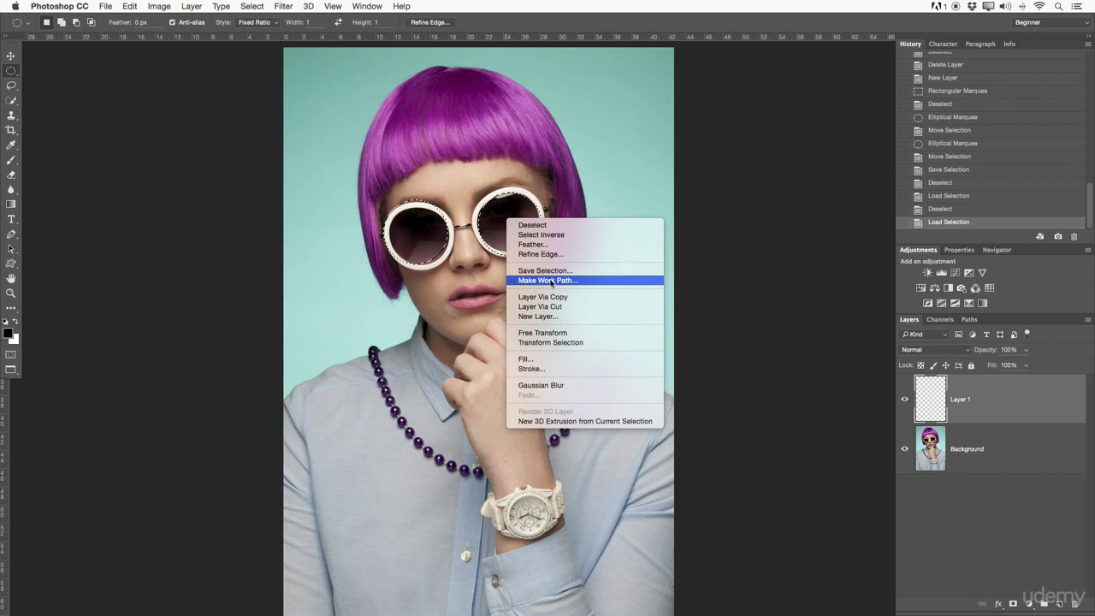
Convert the selection of both lenses into a work path with a 2.0-pixel tolerance and inspect its outline up close.
{"action": "left_click", "coordinate": [557, 282]}
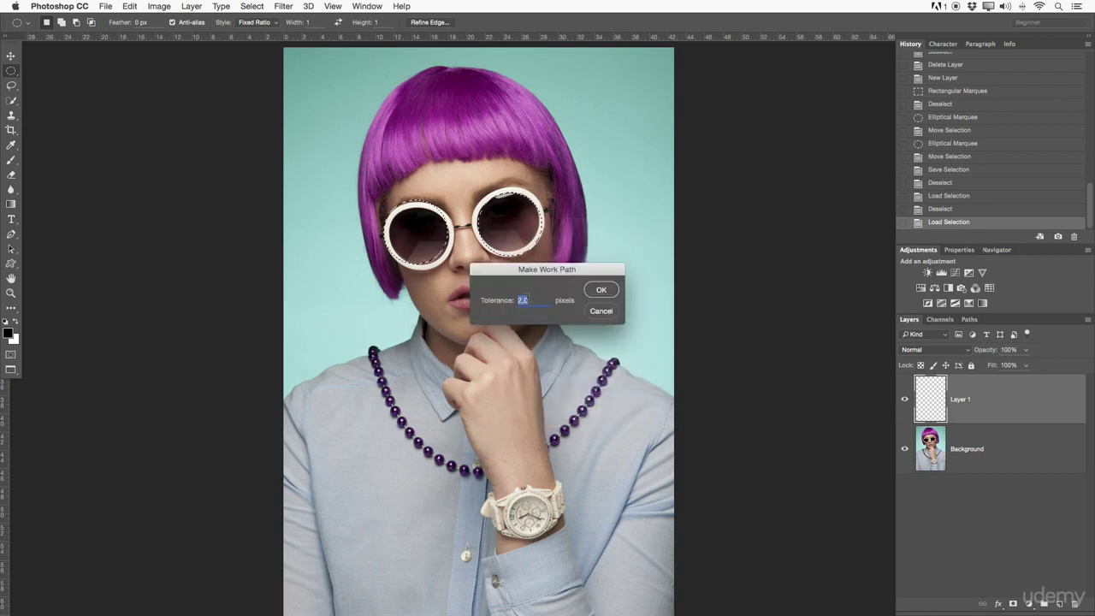
{"action": "left_click", "coordinate": [601, 291]}
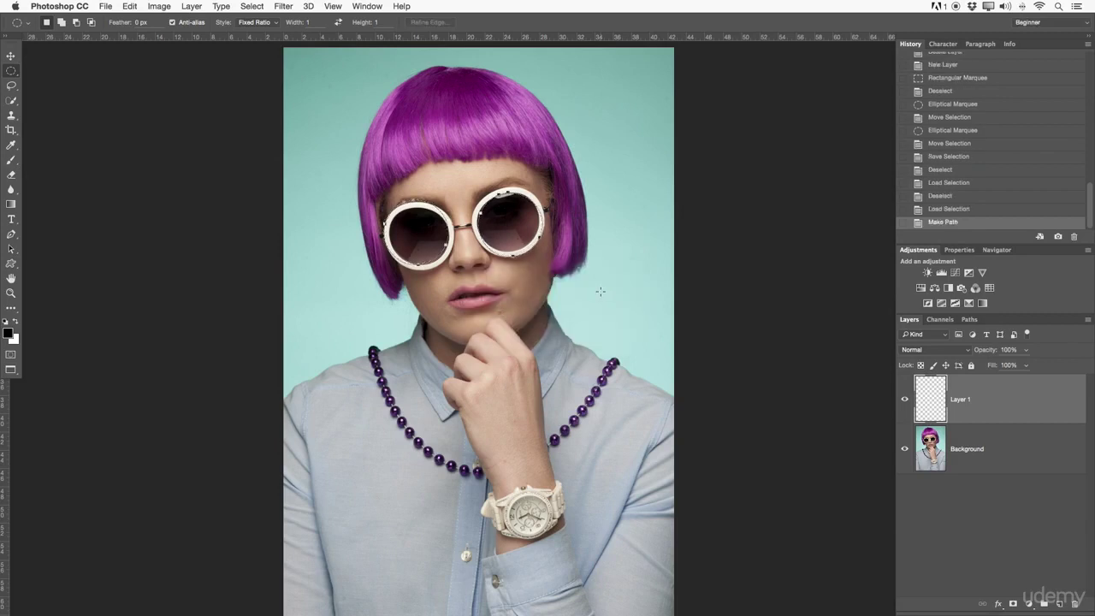
{"action": "key", "text": "z"}
{"action": "left_click_drag", "start_coordinate": [518, 220], "coordinate": [510, 137]}
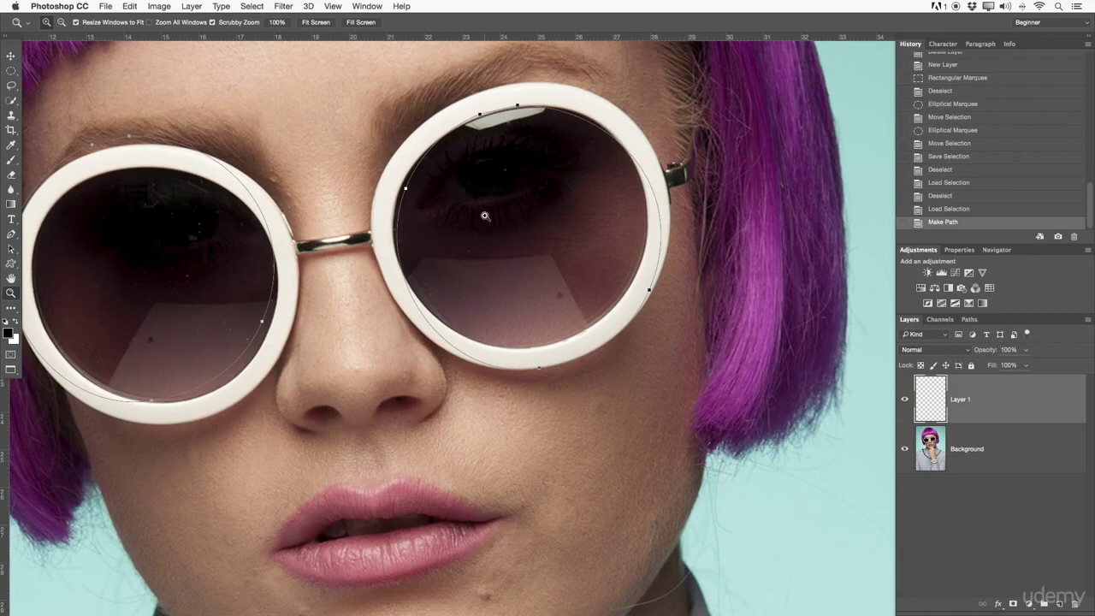
{"action": "key", "text": "super+0"}
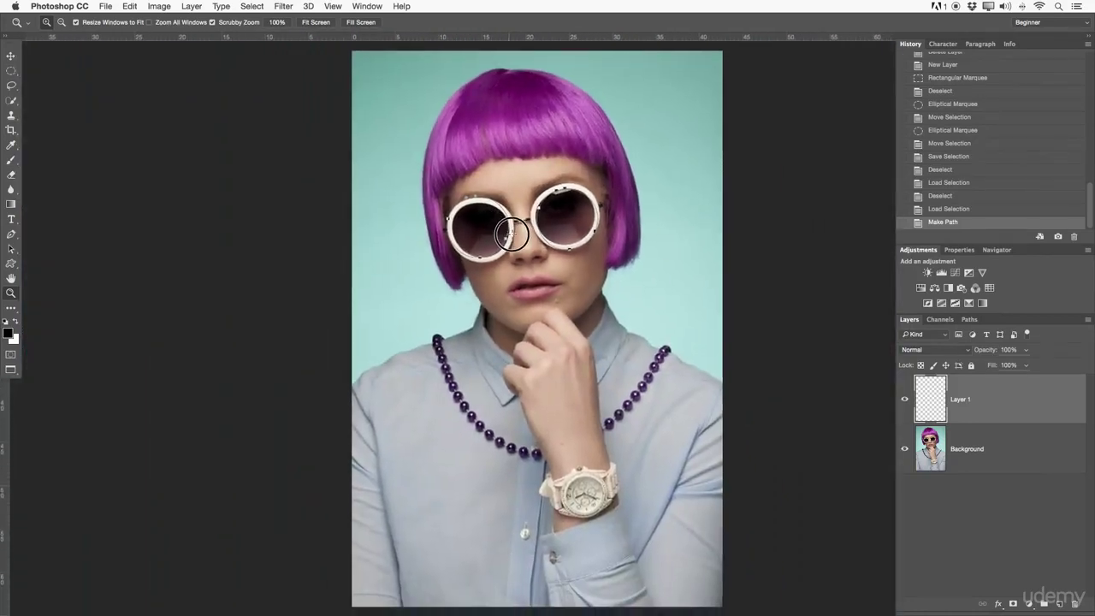
Clear the work path around the two lenses from the canvas with the Pen tool.
{"action": "key", "text": "p"}
{"action": "right_click", "coordinate": [561, 226]}
{"action": "left_click", "coordinate": [564, 229]}
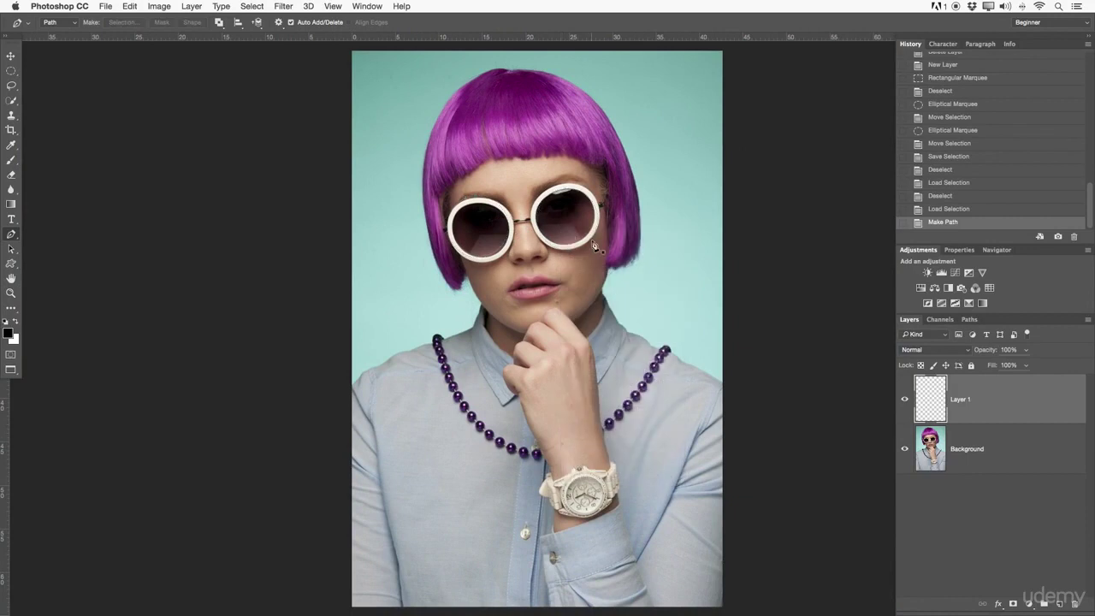
{"action": "key", "text": "m"}
{"action": "left_click_drag", "start_coordinate": [476, 201], "coordinate": [586, 307]}
{"action": "right_click", "coordinate": [546, 238]}
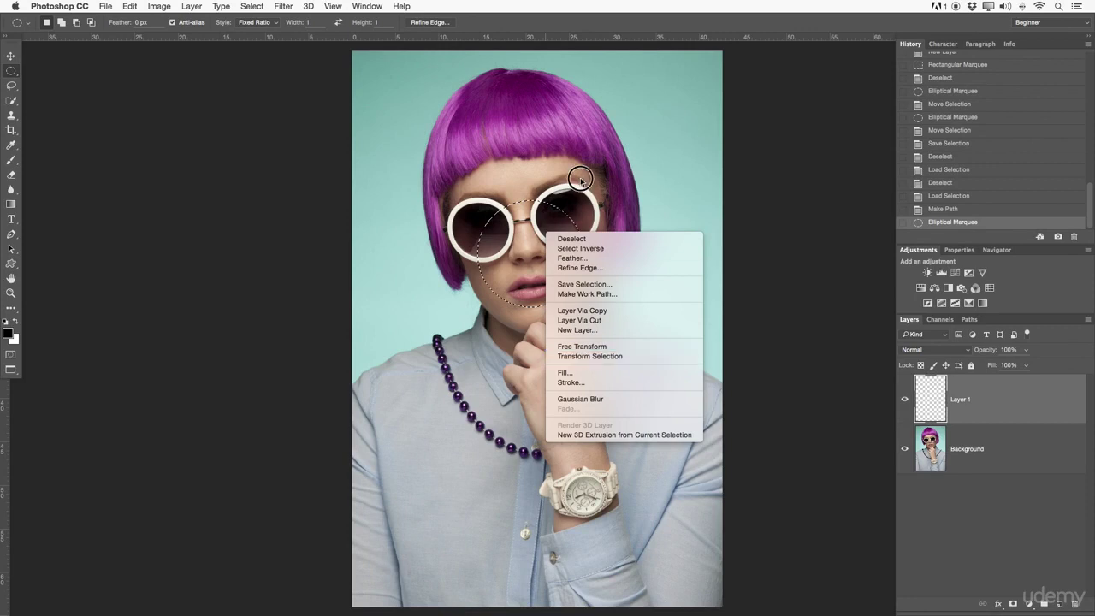
{"action": "left_click", "coordinate": [540, 272]}
{"action": "key", "text": "super+d"}
Select the left sunglasses lens with a circular Elliptical Marquee and shift the selection into place over the lens.
{"action": "key", "text": "z"}
{"action": "left_click_drag", "start_coordinate": [477, 202], "coordinate": [498, 206]}
{"action": "left_click_drag", "start_coordinate": [11, 71], "coordinate": [57, 81]}
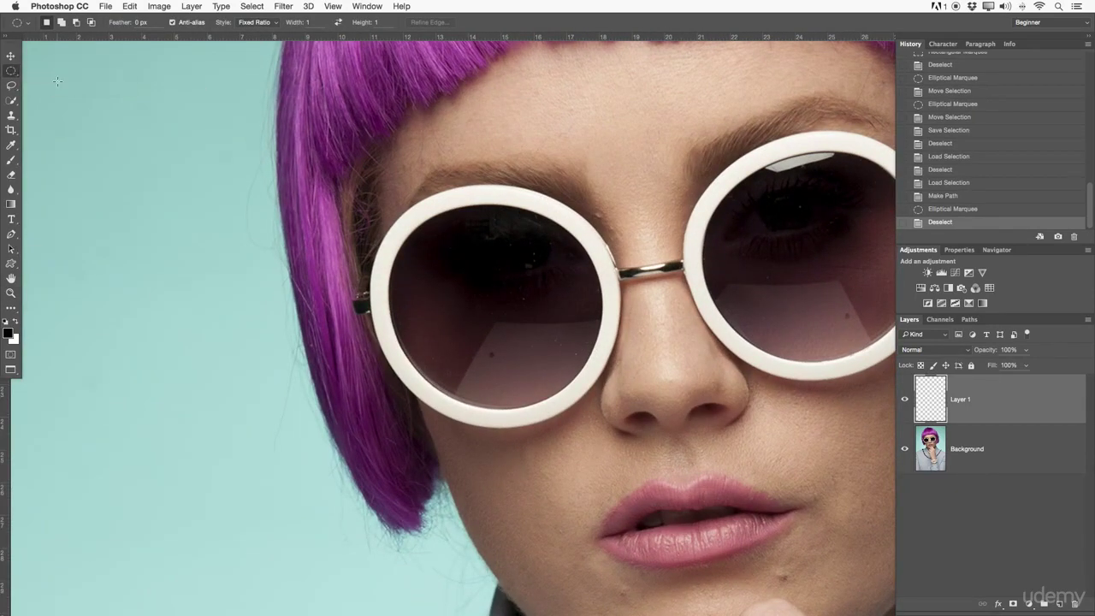
{"action": "left_click_drag", "start_coordinate": [397, 220], "coordinate": [648, 428]}
{"action": "left_click_drag", "start_coordinate": [581, 354], "coordinate": [564, 323]}
Transform the lens selection, stretching it to about 111% width and 106% height.
{"action": "right_click", "coordinate": [537, 315]}
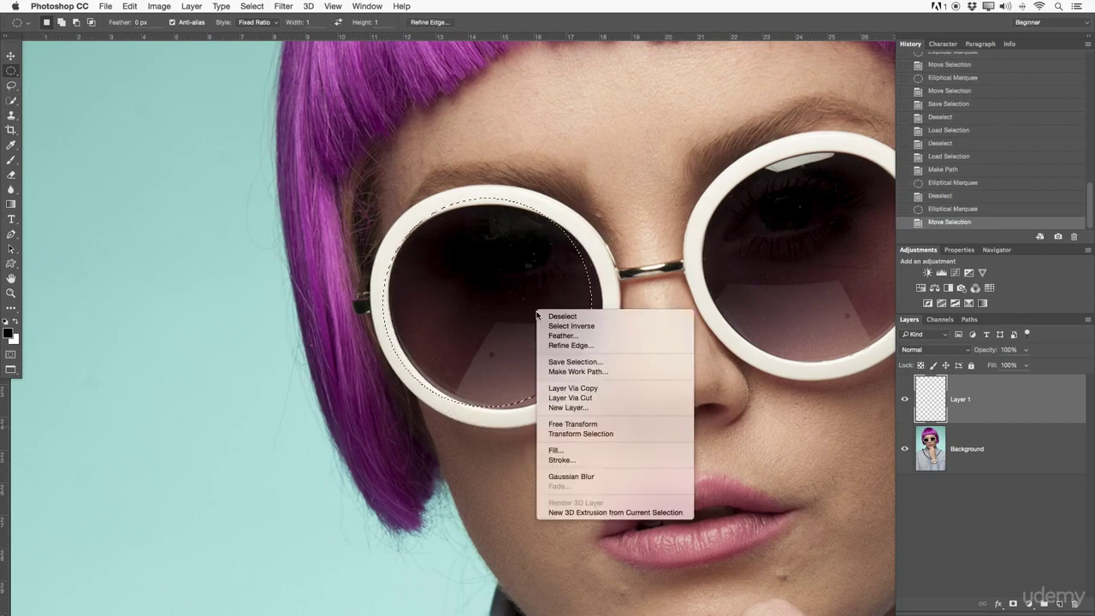
{"action": "left_click", "coordinate": [582, 435]}
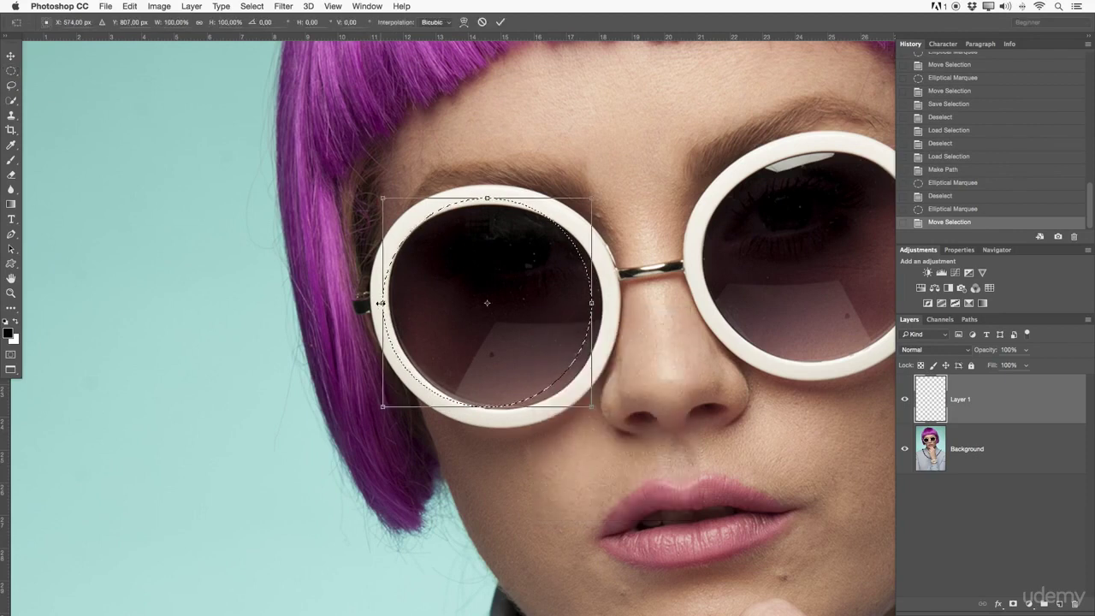
{"action": "left_click_drag", "start_coordinate": [592, 198], "coordinate": [604, 195]}
{"action": "left_click_drag", "start_coordinate": [604, 405], "coordinate": [615, 415]}
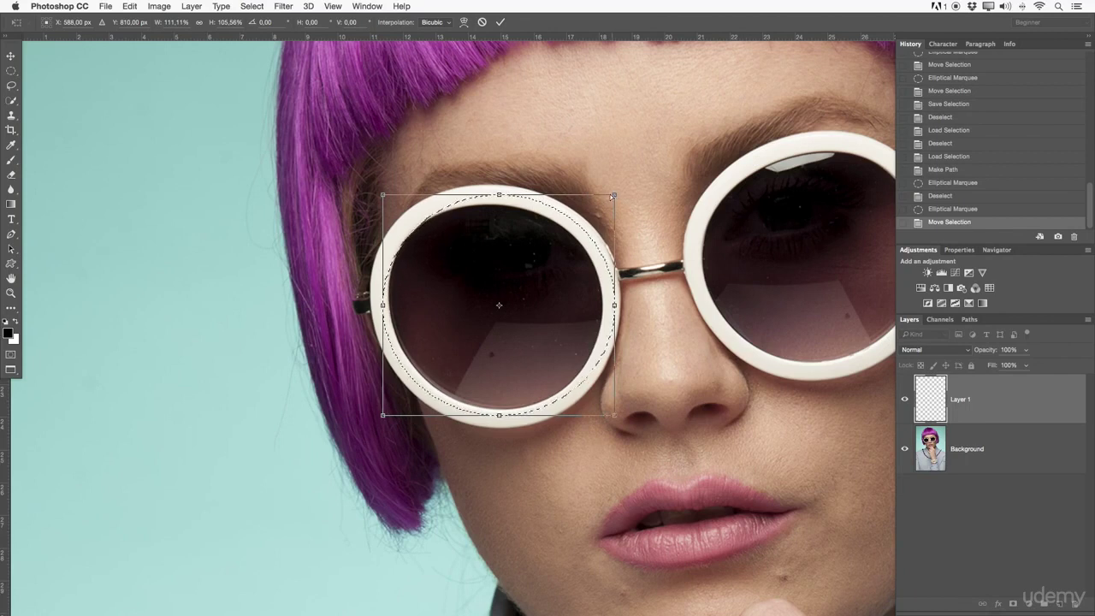
Distort the corners and sides of the selection's transform box until the outline follows the dark lens edge, and apply the transform.
{"action": "left_click_drag", "start_coordinate": [613, 195], "coordinate": [597, 206]}
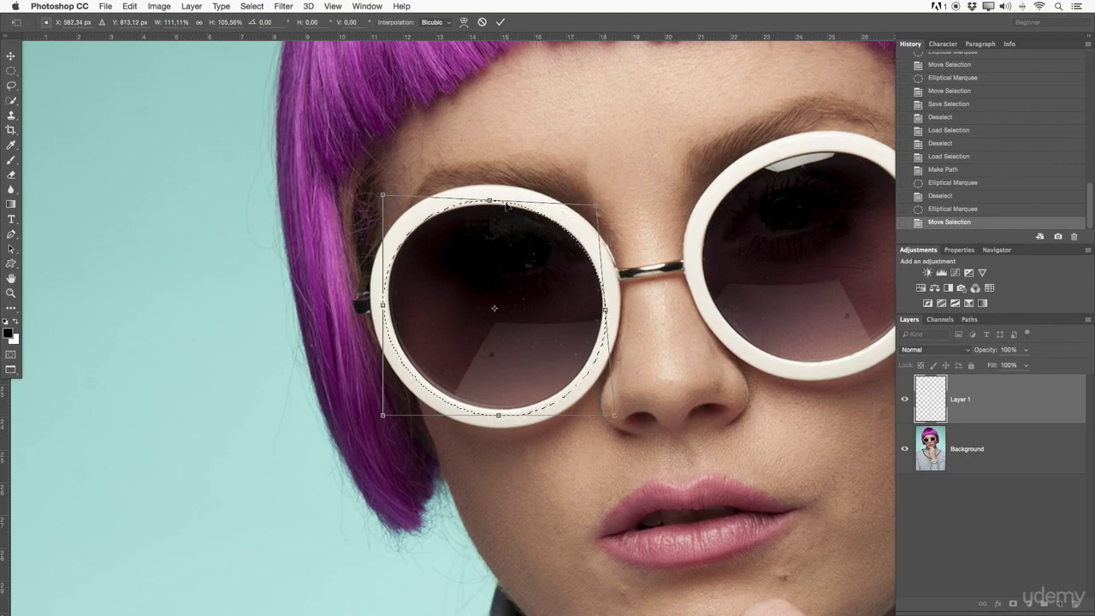
{"action": "left_click_drag", "start_coordinate": [489, 203], "coordinate": [490, 207]}
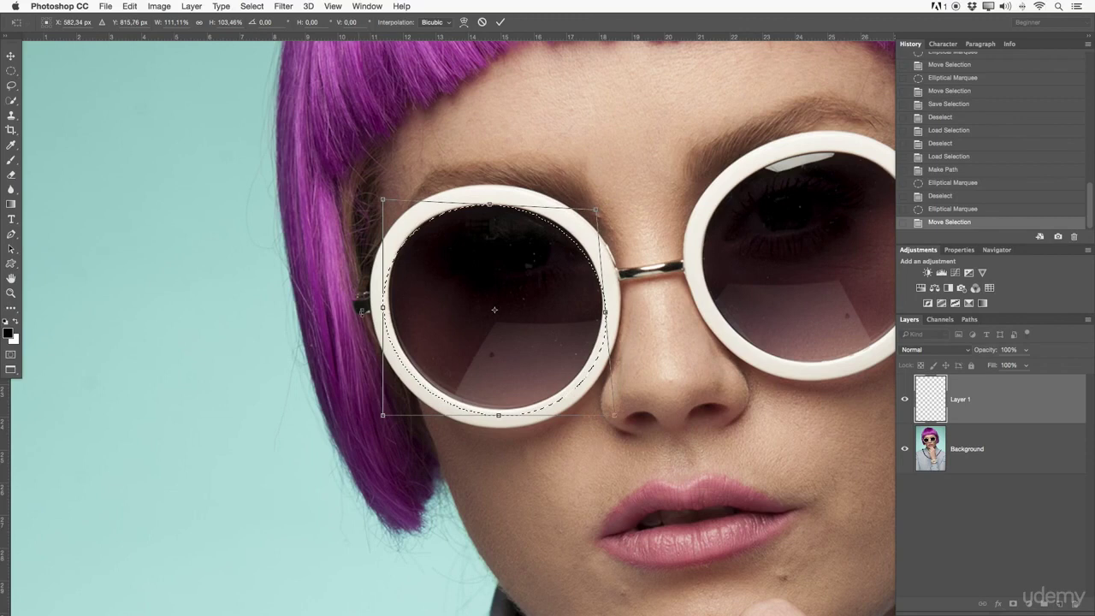
{"action": "left_click_drag", "start_coordinate": [383, 310], "coordinate": [386, 309]}
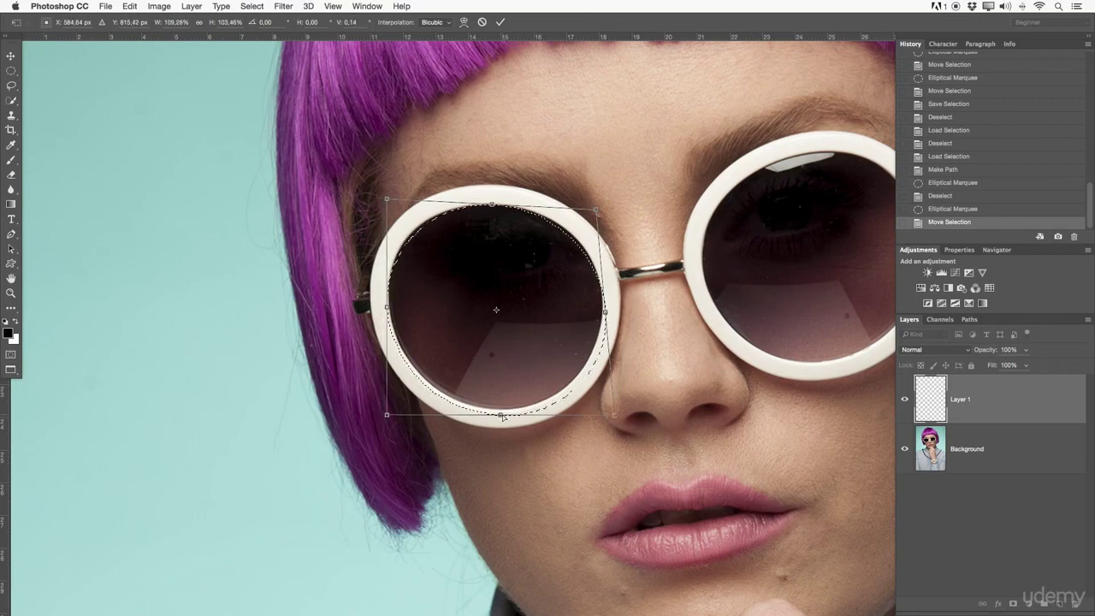
{"action": "left_click_drag", "start_coordinate": [501, 412], "coordinate": [501, 410]}
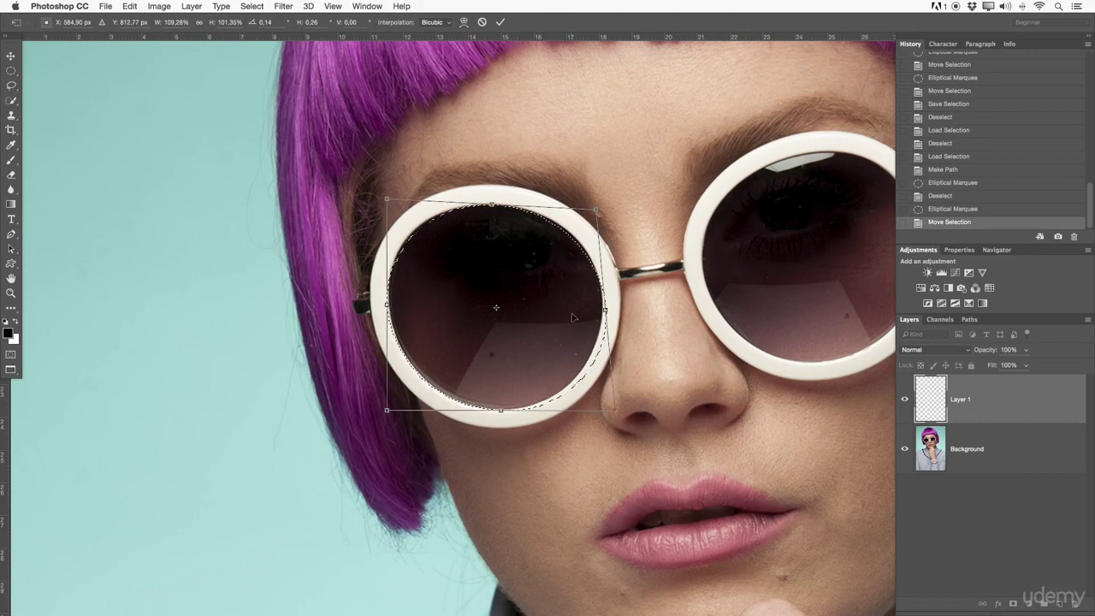
{"action": "left_click", "coordinate": [605, 313]}
{"action": "left_click_drag", "start_coordinate": [611, 403], "coordinate": [606, 404]}
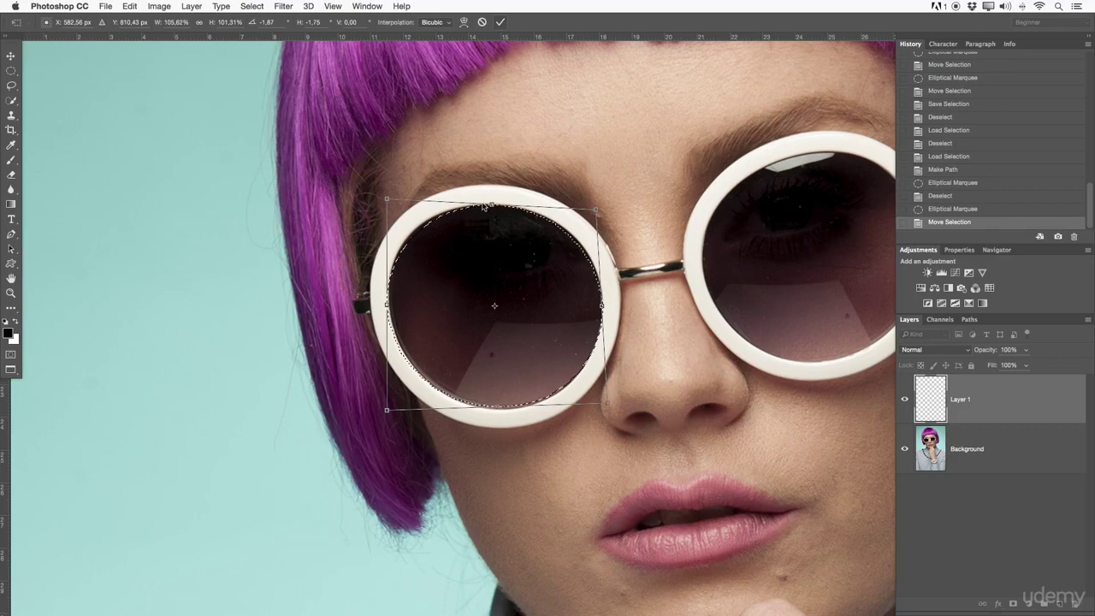
{"action": "key", "text": "Return"}
Set the foreground color to red for the Brush tool.
{"action": "right_click", "coordinate": [523, 276]}
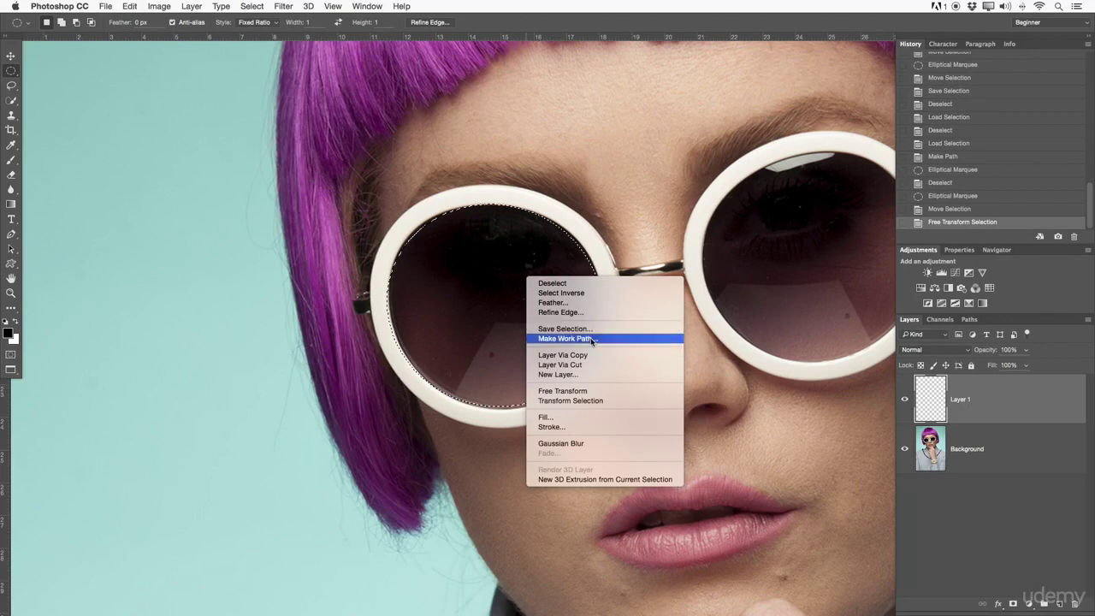
{"action": "left_click", "coordinate": [596, 254]}
{"action": "scroll", "coordinate": [646, 266], "scroll_direction": "right", "scroll_amount": 6}
{"action": "scroll", "coordinate": [646, 266], "scroll_direction": "up", "scroll_amount": 3}
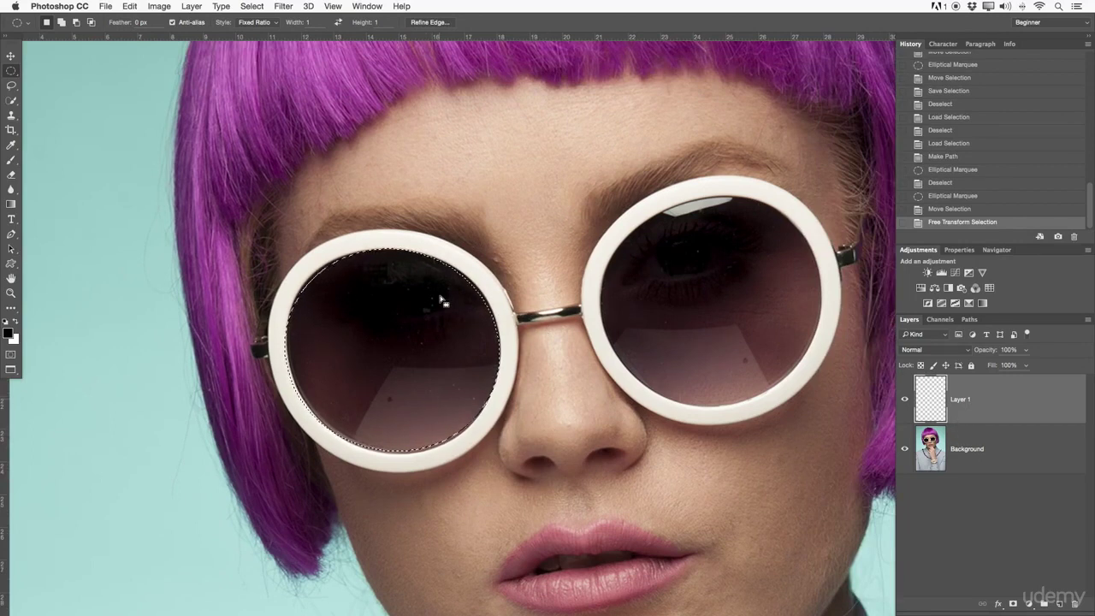
{"action": "key", "text": "b"}
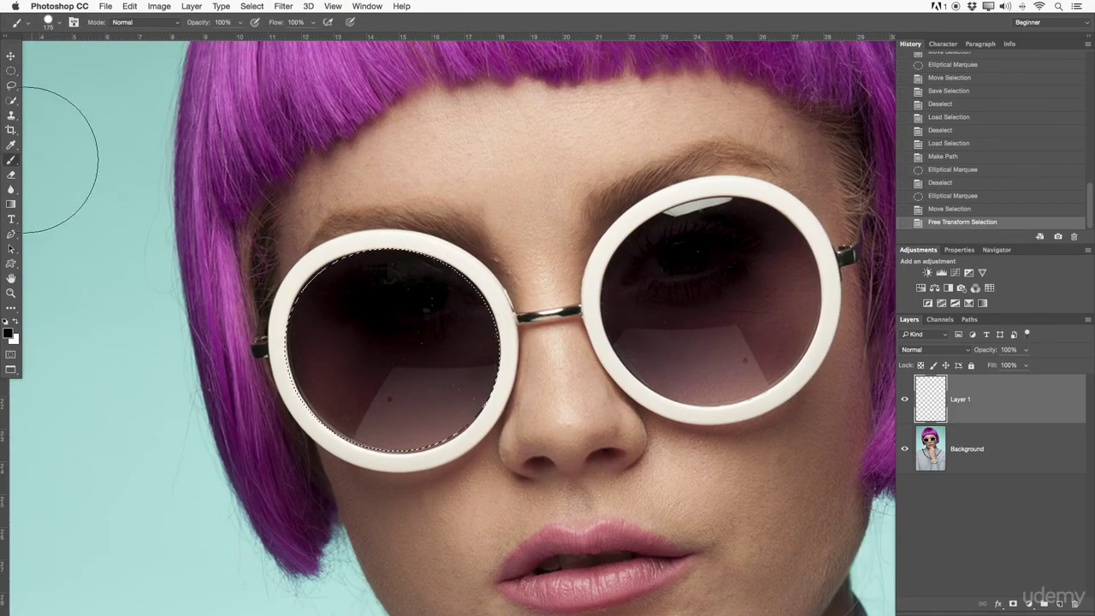
{"action": "left_click", "coordinate": [9, 332]}
{"action": "left_click_drag", "start_coordinate": [759, 347], "coordinate": [898, 306]}
{"action": "left_click", "coordinate": [898, 306]}
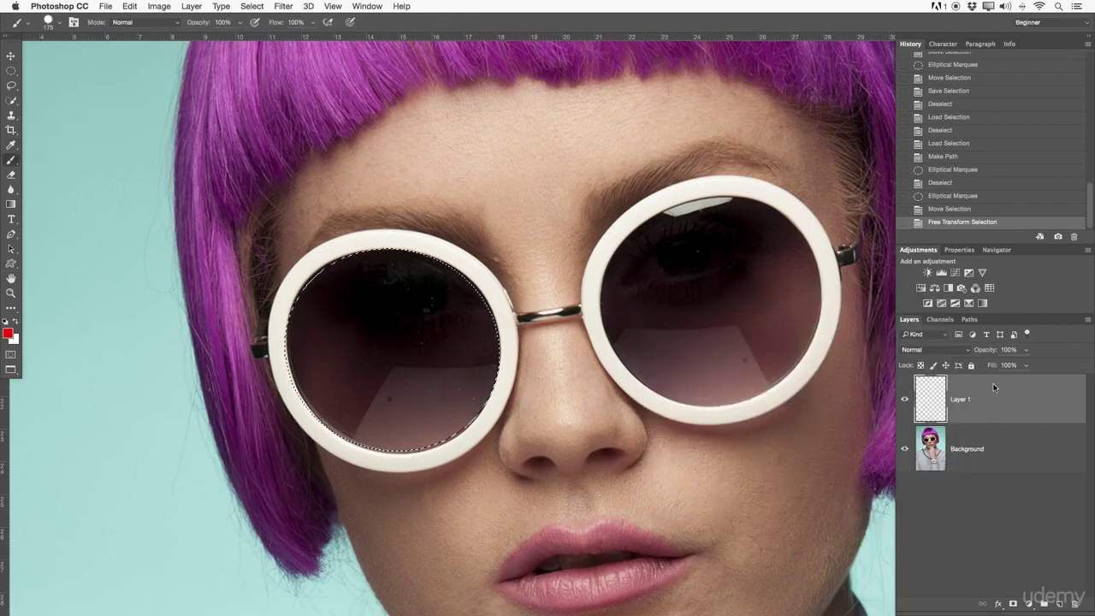
Brush red over the selected left lens on Layer 1 to fill it, and undo the painting.
{"action": "mouse_move", "coordinate": [505, 218]}
{"action": "left_mouse_down"}
{"action": "mouse_move", "coordinate": [482, 208]}
{"action": "mouse_move", "coordinate": [103, 386]}
{"action": "left_mouse_up"}
{"action": "mouse_move", "coordinate": [291, 319]}
{"action": "left_mouse_down"}
{"action": "mouse_move", "coordinate": [385, 419]}
{"action": "mouse_move", "coordinate": [320, 374]}
{"action": "left_mouse_up"}
{"action": "key", "text": "z"}
{"action": "left_click", "coordinate": [379, 350], "text": "alt"}
{"action": "left_click", "coordinate": [360, 345], "text": "alt"}
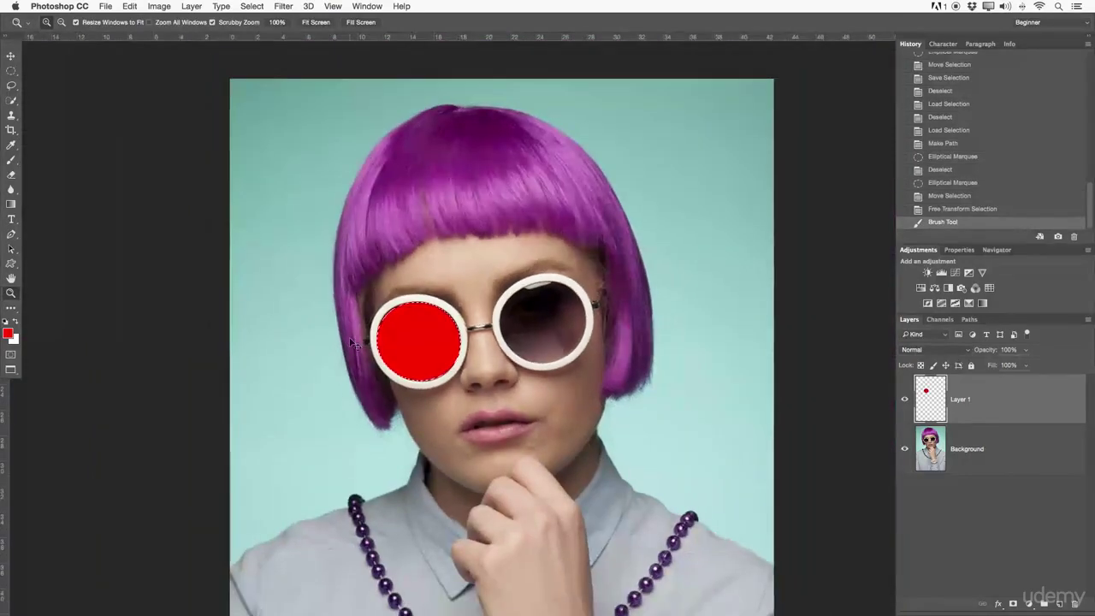
{"action": "key", "text": "ctrl+z"}
Paint across the lens and beyond its selection edge again in red with a smaller brush, and undo the stroke.
{"action": "key", "text": "b"}
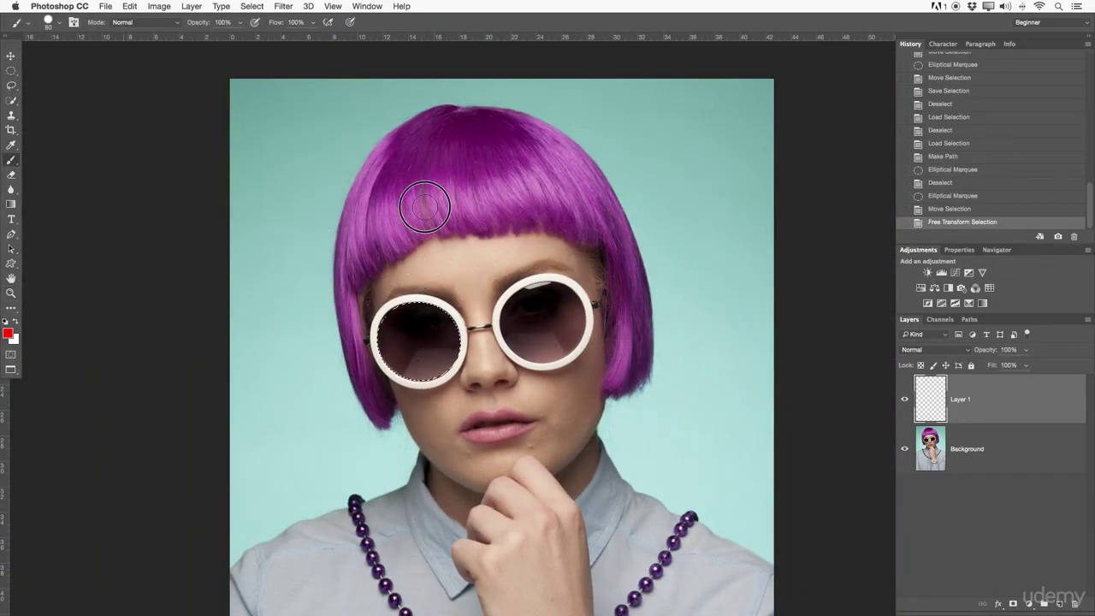
{"action": "mouse_move", "coordinate": [402, 318]}
{"action": "left_mouse_down"}
{"action": "mouse_move", "coordinate": [438, 322]}
{"action": "mouse_move", "coordinate": [438, 346]}
{"action": "mouse_move", "coordinate": [402, 359]}
{"action": "left_mouse_up"}
{"action": "mouse_move", "coordinate": [211, 348]}
{"action": "left_mouse_down"}
{"action": "mouse_move", "coordinate": [626, 318]}
{"action": "mouse_move", "coordinate": [570, 391]}
{"action": "mouse_move", "coordinate": [239, 310]}
{"action": "left_mouse_up"}
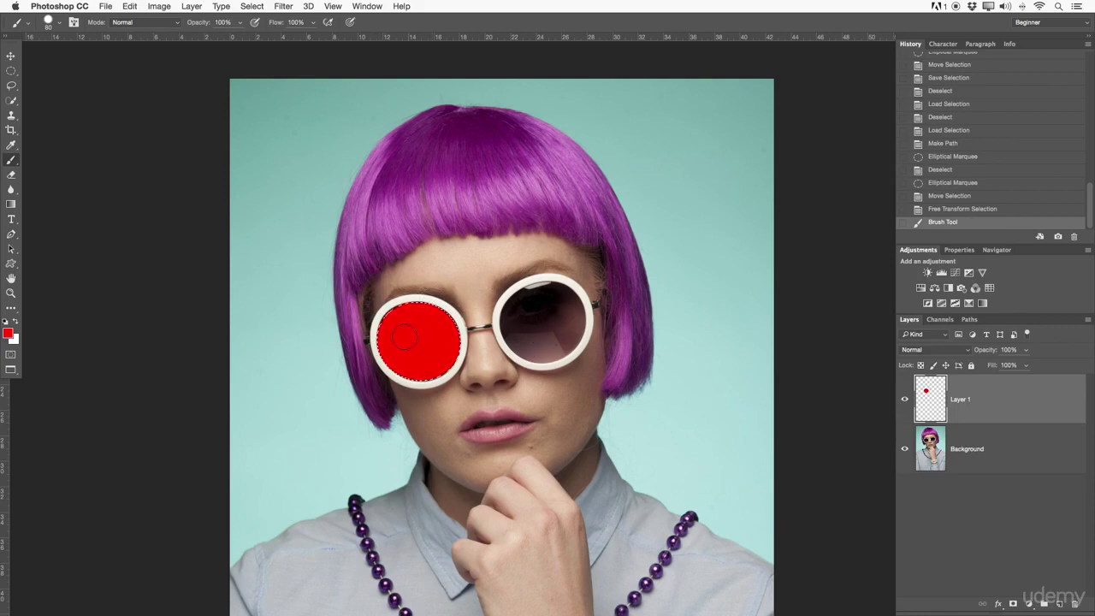
{"action": "key", "text": "super+z"}
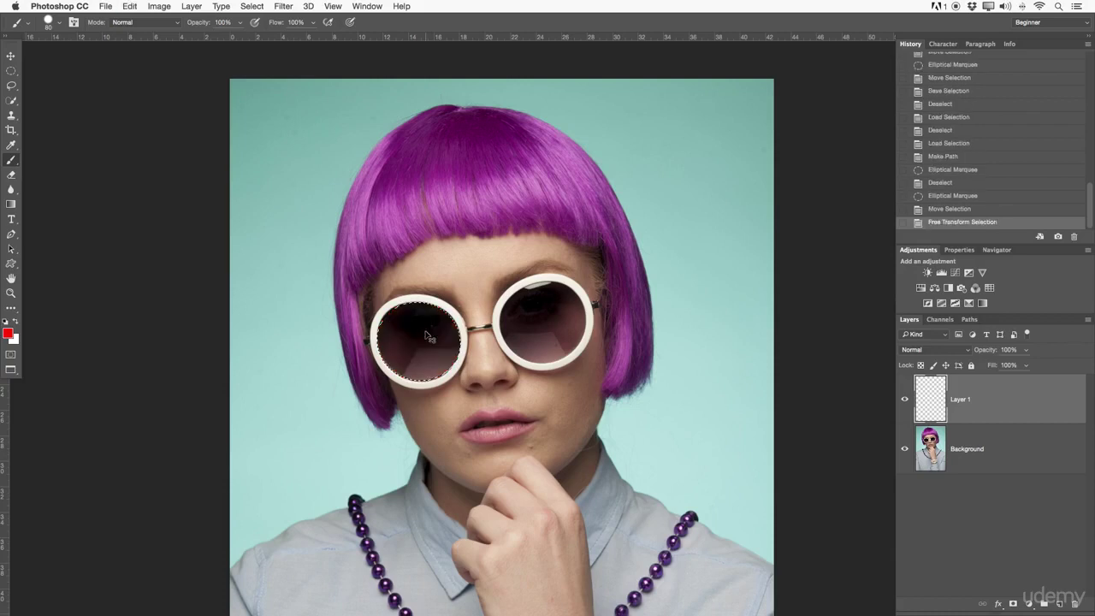
Invert the lens selection so everything outside the left lens is selected.
{"action": "key", "text": "m"}
{"action": "right_click", "coordinate": [428, 328]}
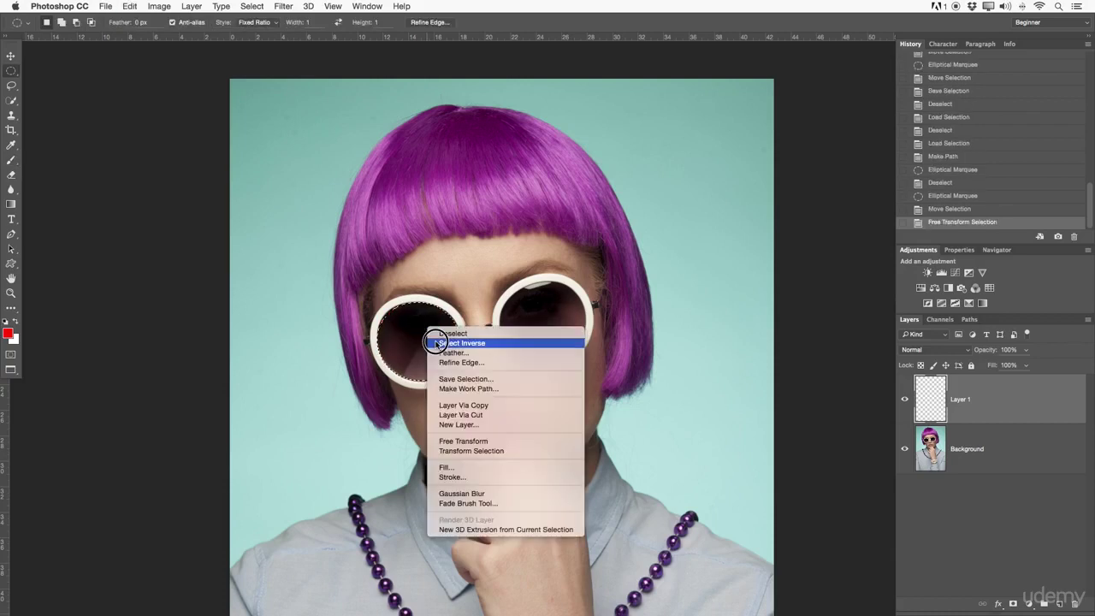
{"action": "left_click", "coordinate": [443, 342]}
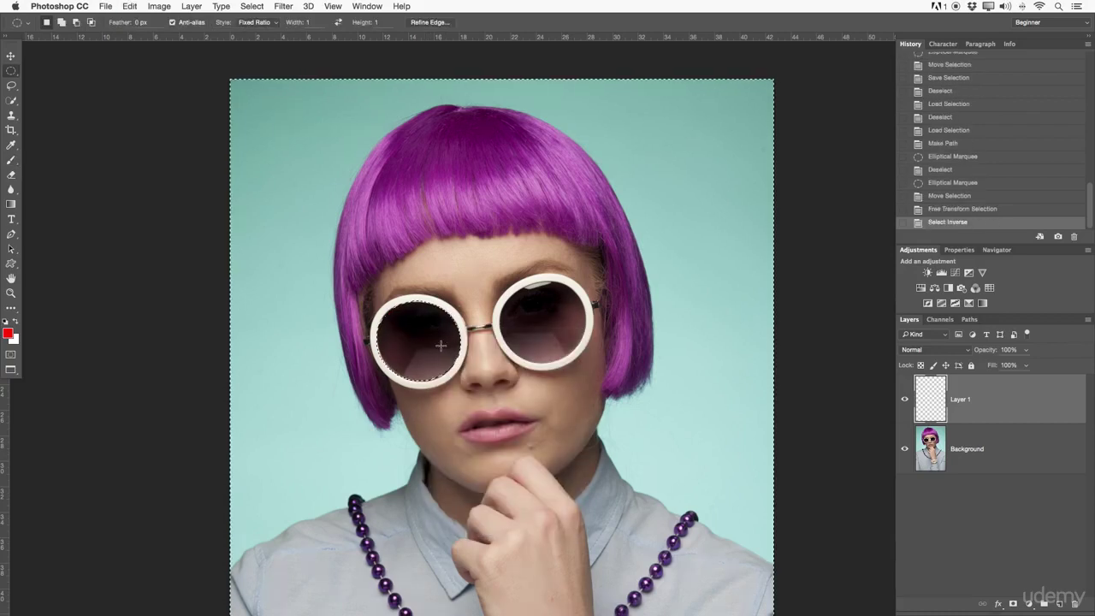
Paint a broad red zigzag with the Brush across the upper part of the portrait, passing over the protected left lens.
{"action": "key", "text": "b"}
{"action": "mouse_move", "coordinate": [234, 171]}
{"action": "left_mouse_down"}
{"action": "mouse_move", "coordinate": [810, 113]}
{"action": "mouse_move", "coordinate": [833, 244]}
{"action": "mouse_move", "coordinate": [303, 301]}
{"action": "mouse_move", "coordinate": [836, 325]}
{"action": "mouse_move", "coordinate": [223, 342]}
{"action": "mouse_move", "coordinate": [74, 435]}
{"action": "mouse_move", "coordinate": [813, 492]}
{"action": "mouse_move", "coordinate": [452, 516]}
{"action": "left_mouse_up"}
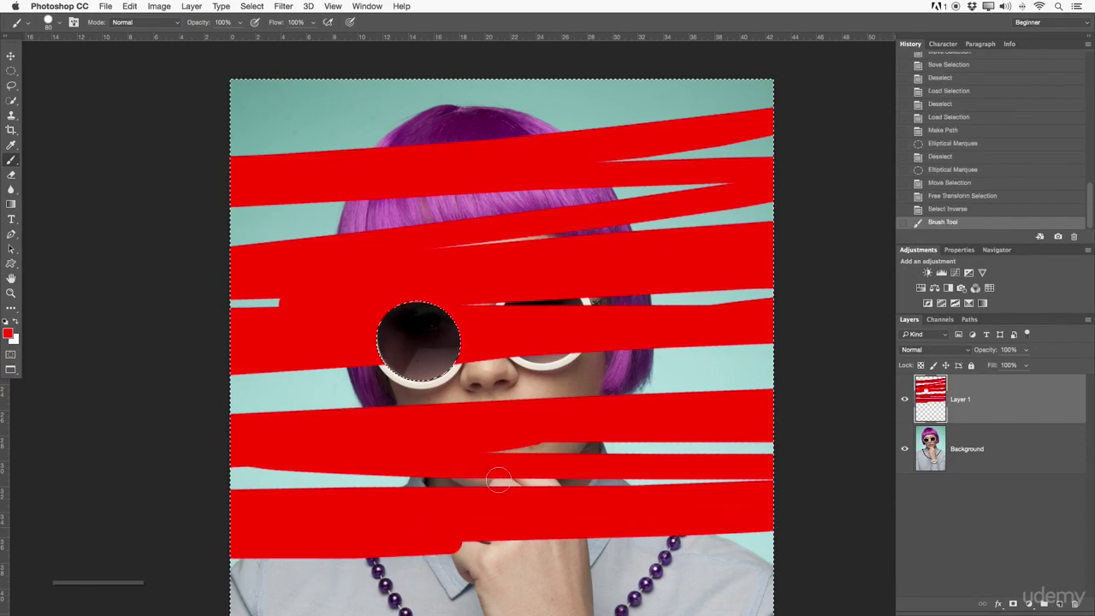
{"action": "left_click_drag", "start_coordinate": [536, 349], "coordinate": [538, 288]}
{"action": "key", "text": "z"}
{"action": "left_click_drag", "start_coordinate": [458, 267], "coordinate": [426, 273]}
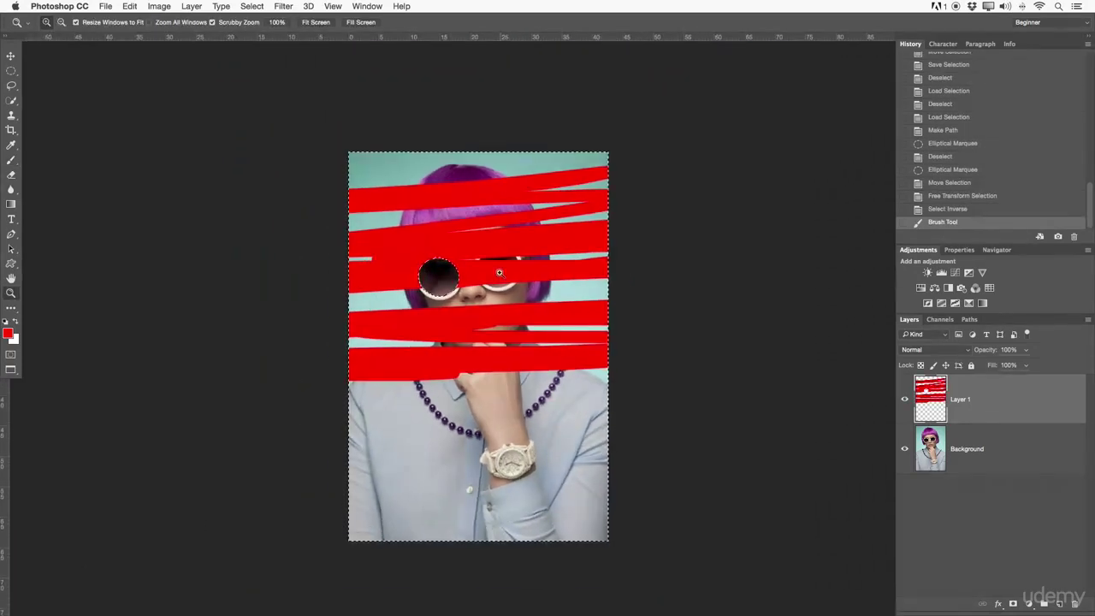
Deselect the inverted selection and delete Layer 1 with the red strokes.
{"action": "key", "text": "super+d"}
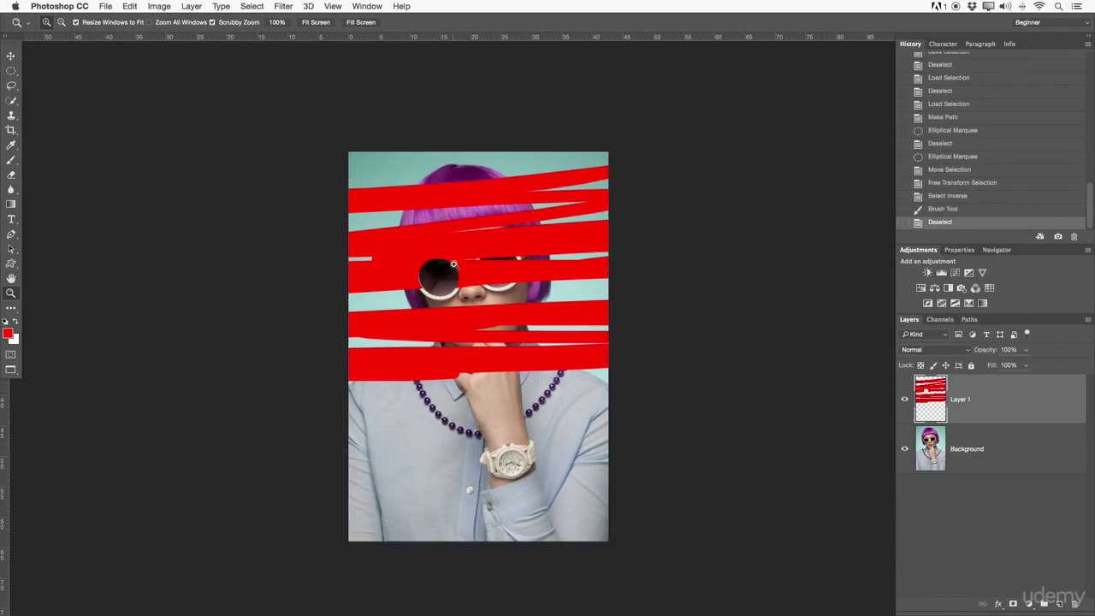
{"action": "left_click_drag", "start_coordinate": [450, 261], "coordinate": [510, 258]}
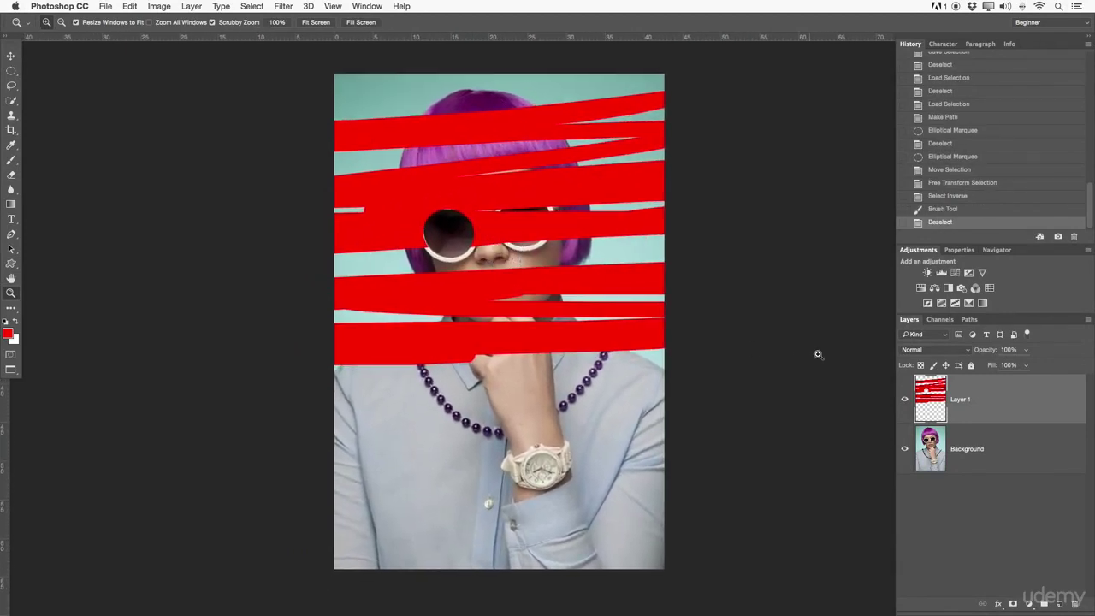
{"action": "key", "text": "BackSpace"}
{"action": "left_click_drag", "start_coordinate": [475, 287], "coordinate": [520, 272]}
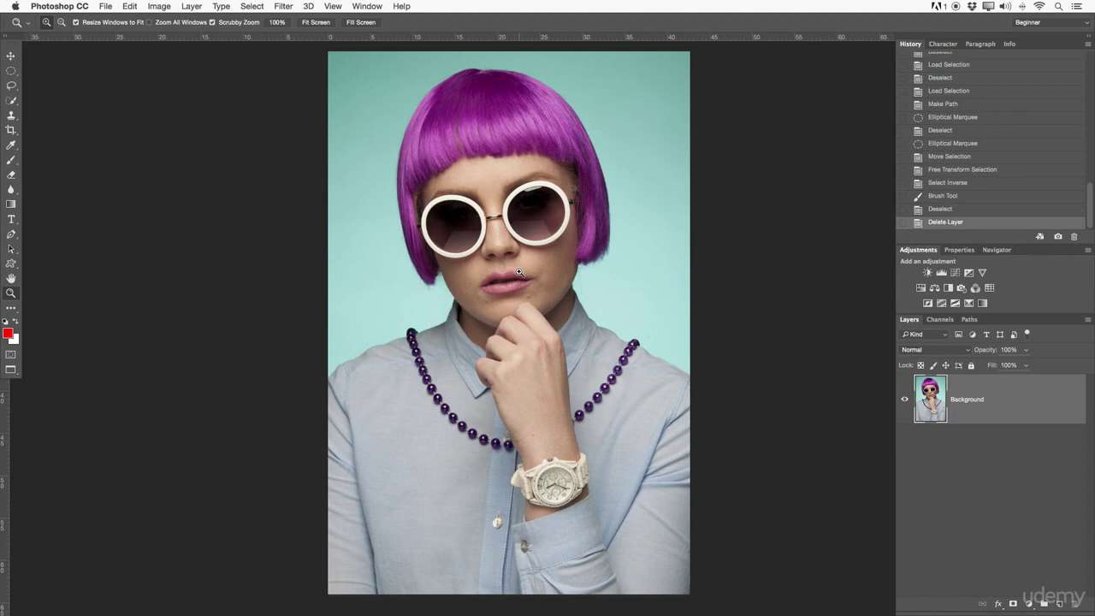